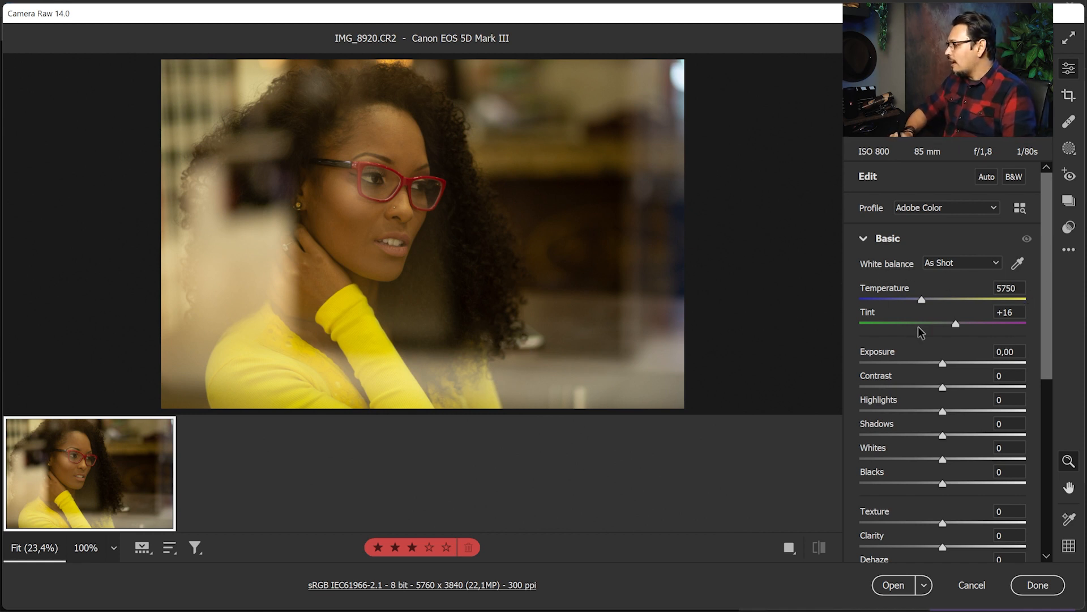
# Step: Try the Auto white balance on the portrait and restore the As Shot setting
pyautogui.click(967, 264)
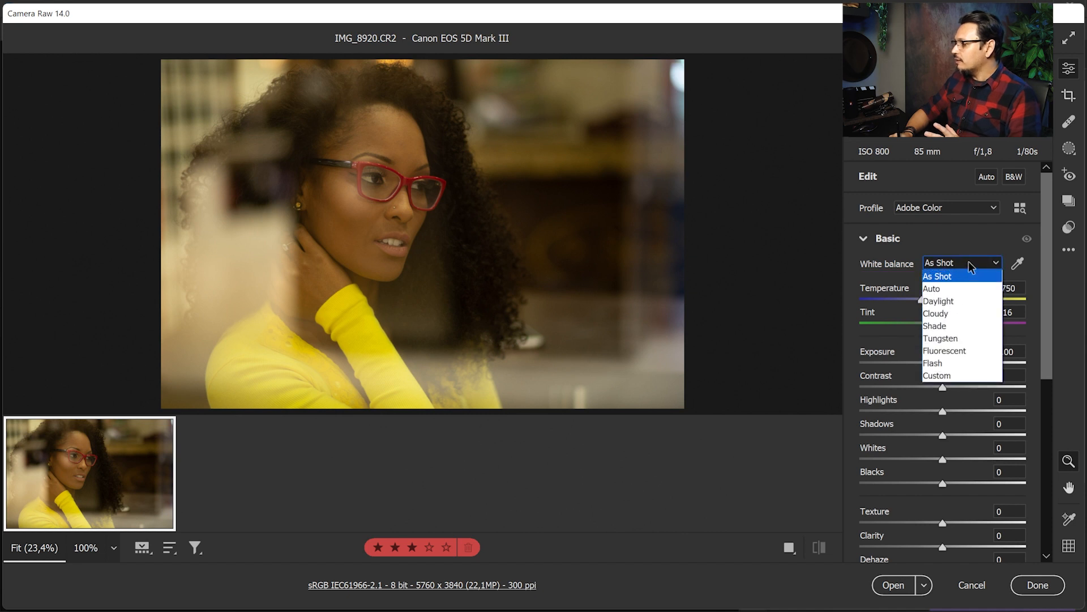
pyautogui.click(957, 290)
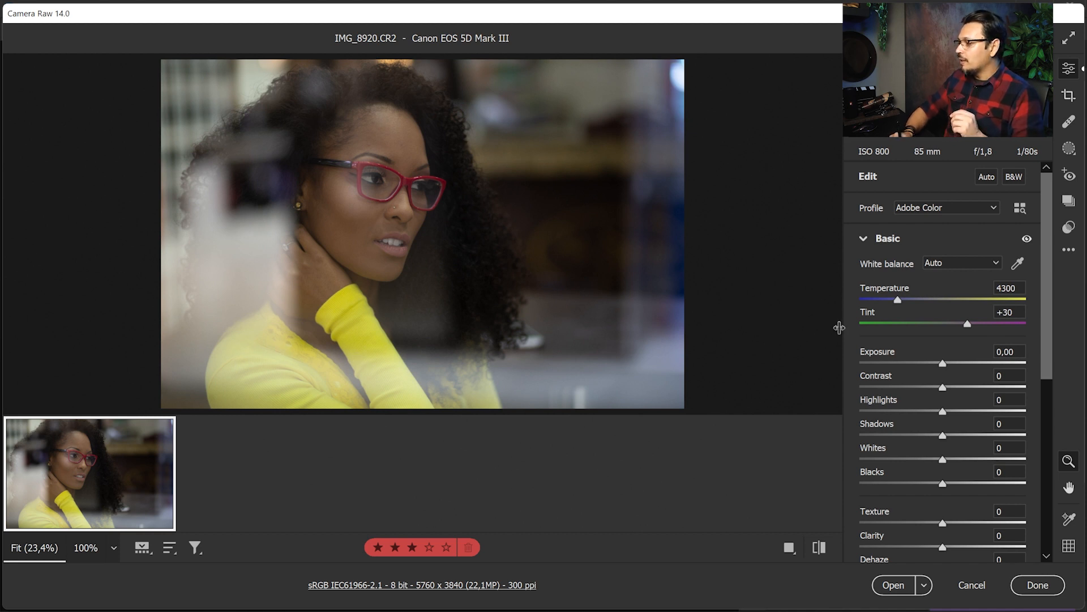
pyautogui.click(960, 266)
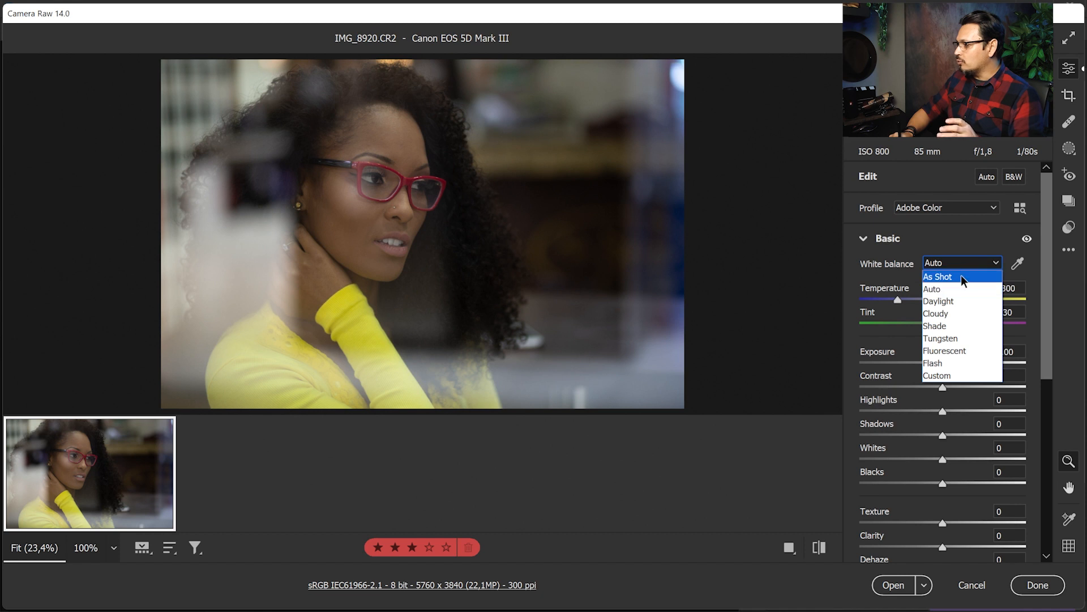
pyautogui.click(961, 275)
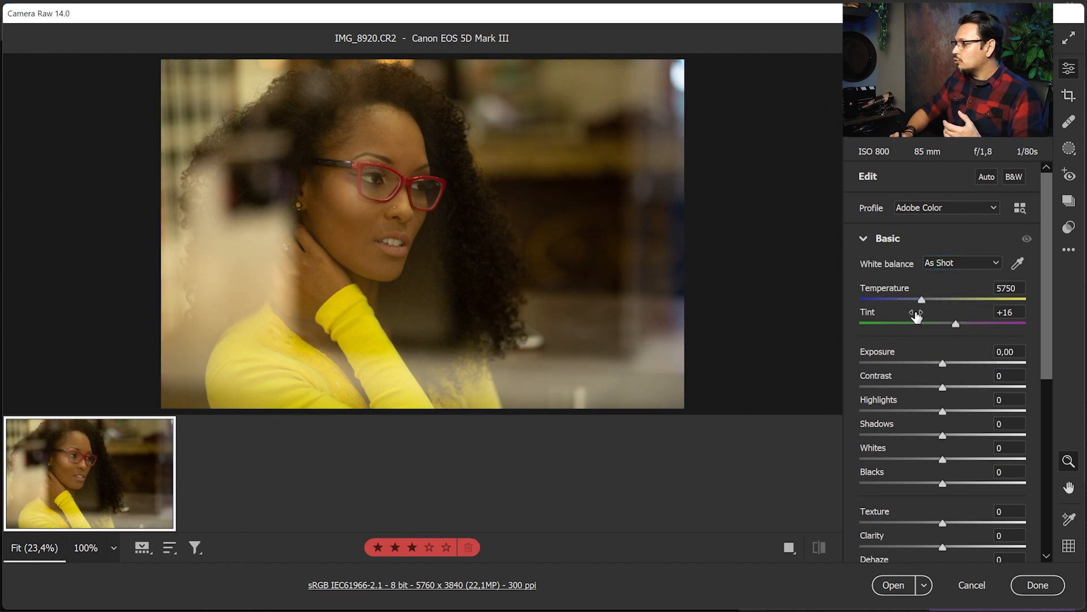
# Step: Set the portrait's Temperature to 5350 and adjust the tones to Shadows +42, Blacks +14 and Whites -14
pyautogui.moveTo(923, 296); pyautogui.dragTo(917, 299)
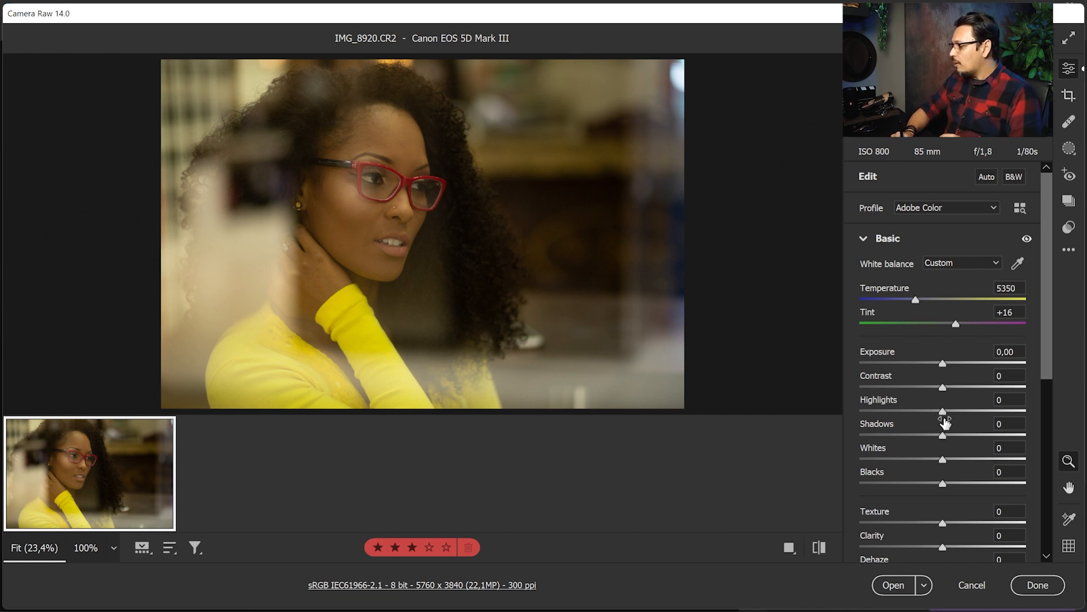
pyautogui.moveTo(946, 436); pyautogui.dragTo(975, 435)
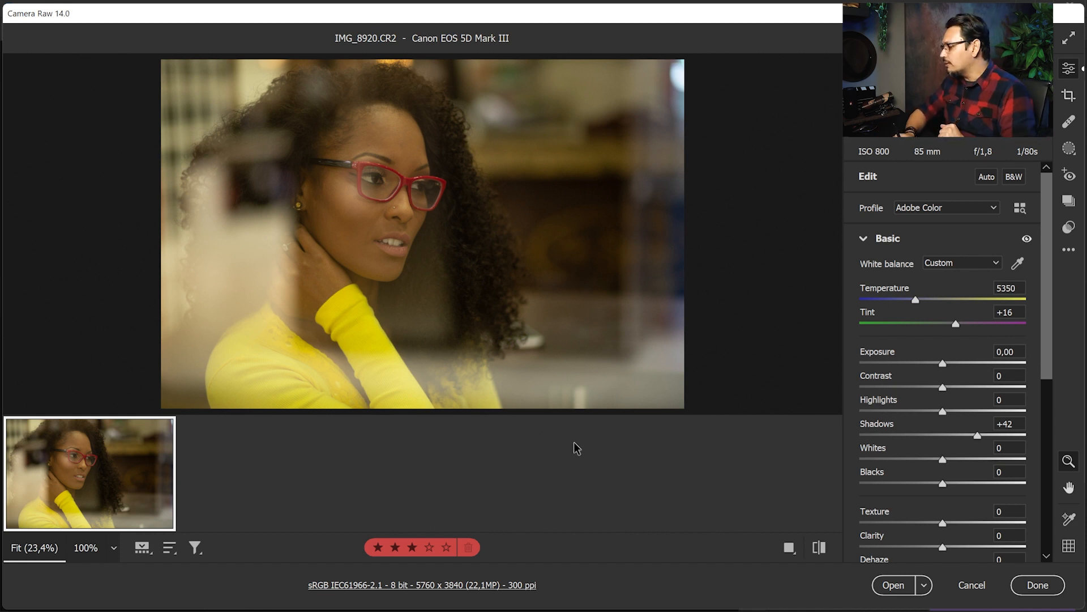
pyautogui.scroll(-2, 1051, 379)
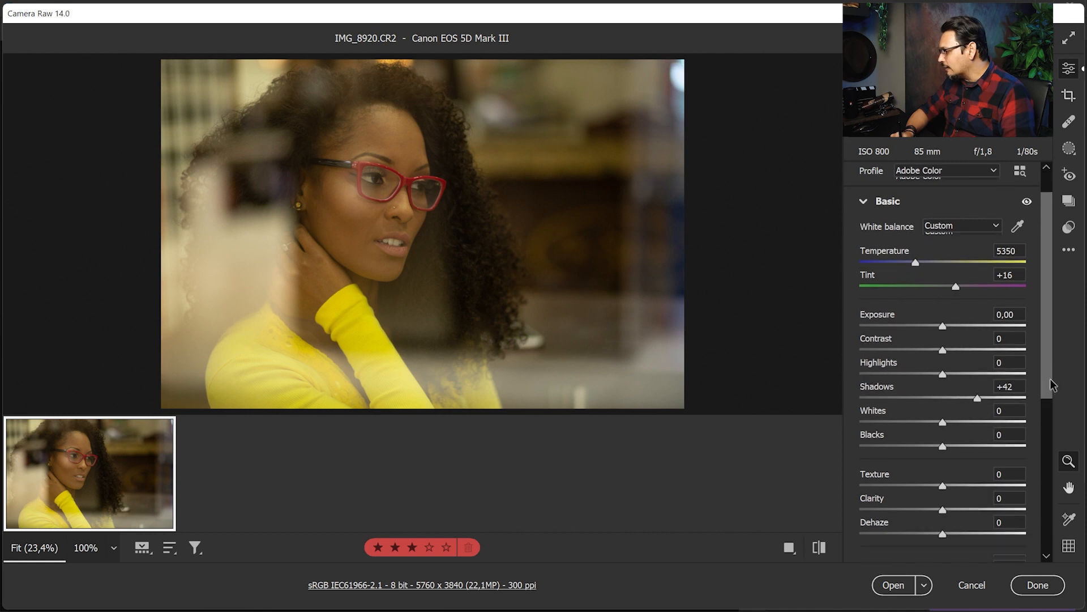
pyautogui.moveTo(944, 438); pyautogui.dragTo(950, 435)
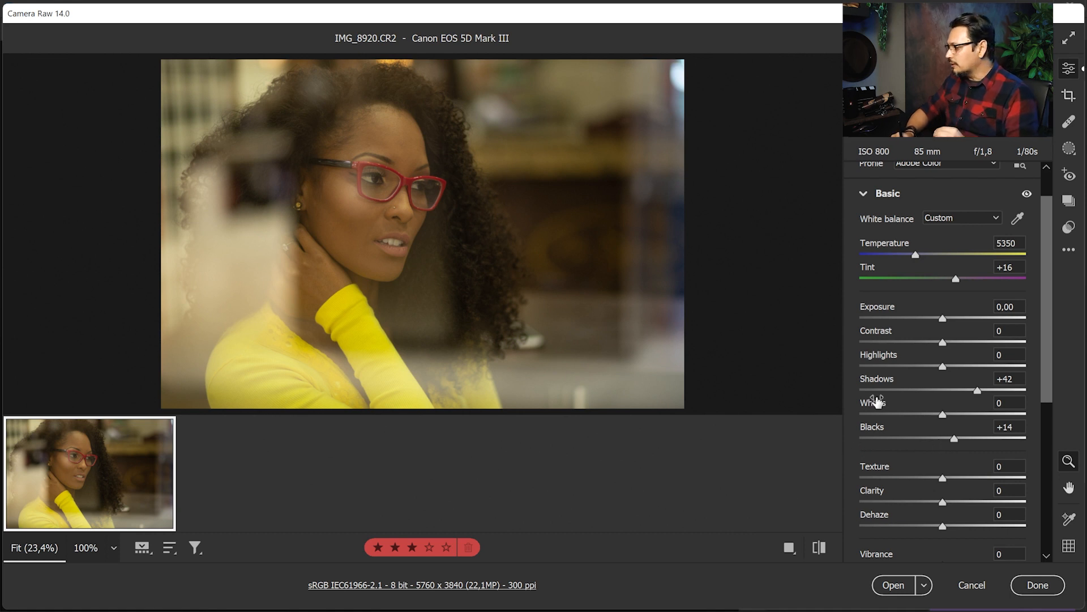
pyautogui.moveTo(945, 416); pyautogui.dragTo(931, 414)
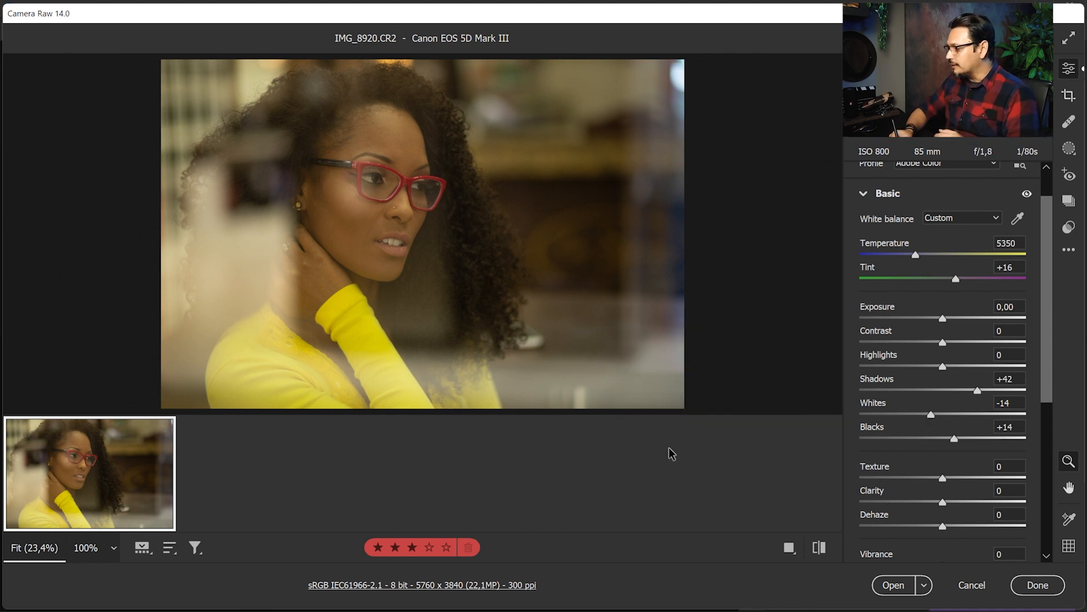
# Step: Set the portrait's Texture to +32, judging the effect on the woman's face
pyautogui.moveTo(949, 479); pyautogui.dragTo(961, 480)
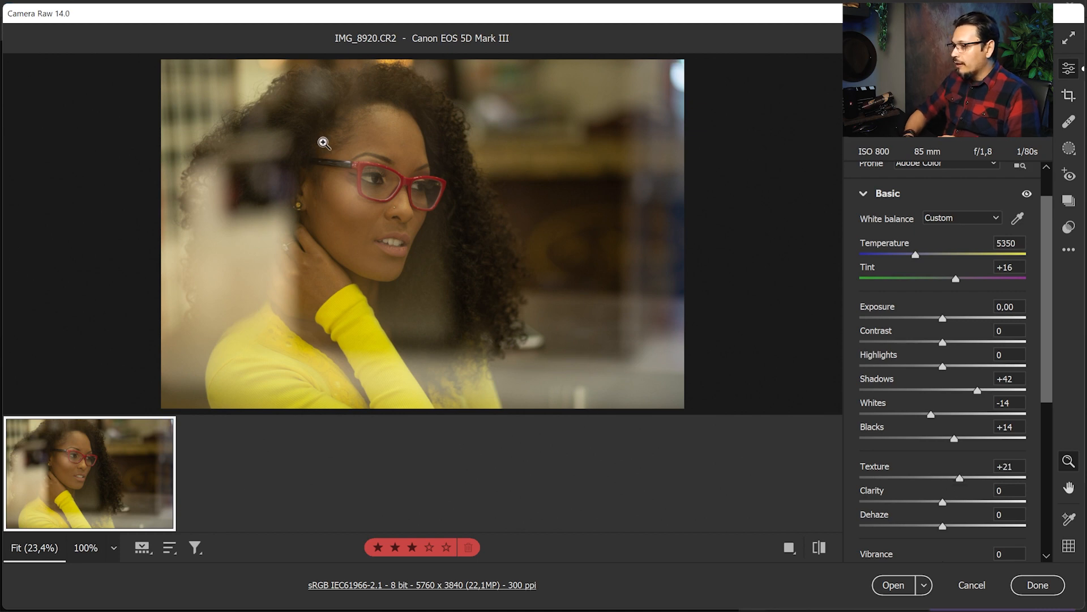
pyautogui.click(373, 168)
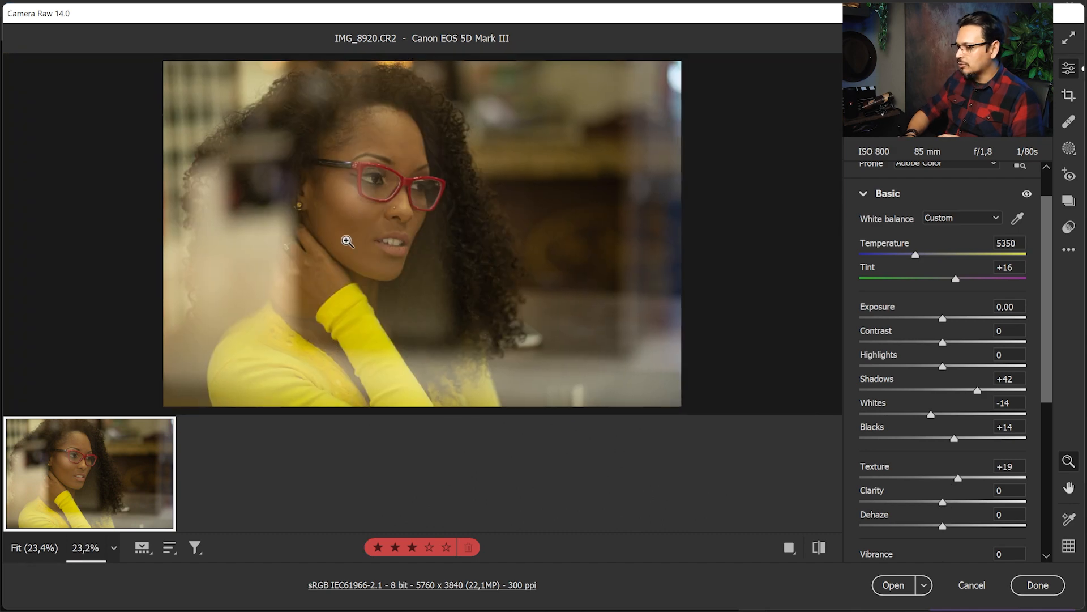
pyautogui.click(114, 548)
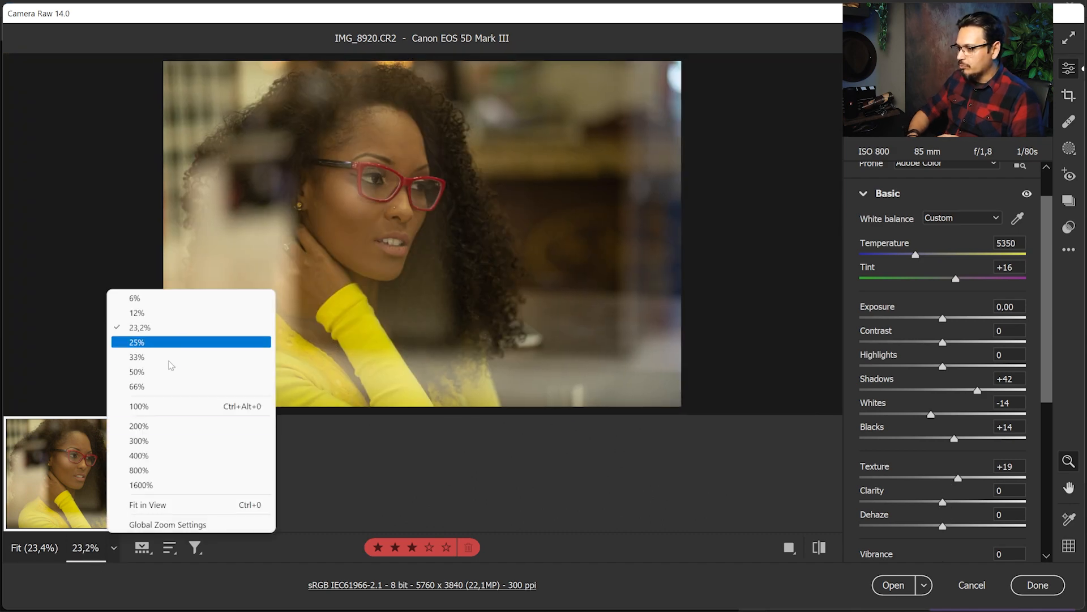
pyautogui.click(164, 405)
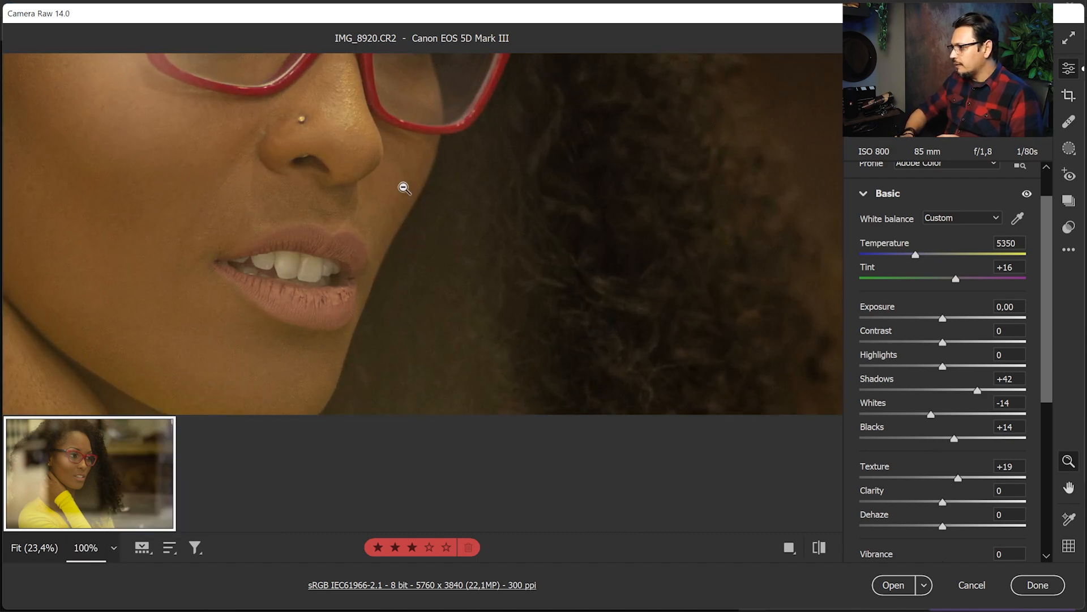
pyautogui.press('space')
pyautogui.moveTo(397, 189); pyautogui.dragTo(561, 361)
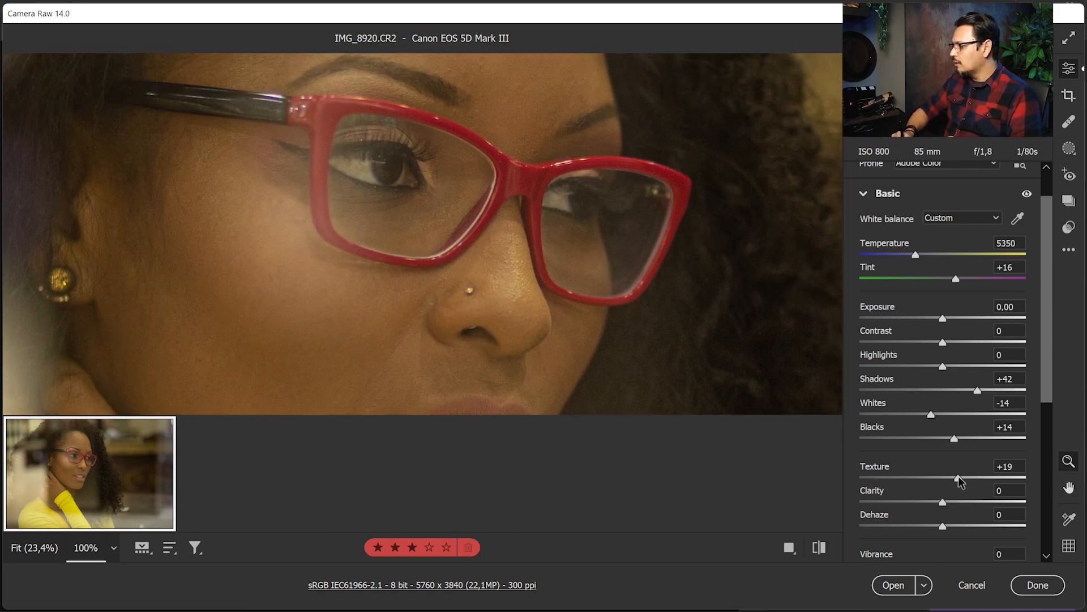
pyautogui.doubleClick(958, 477)
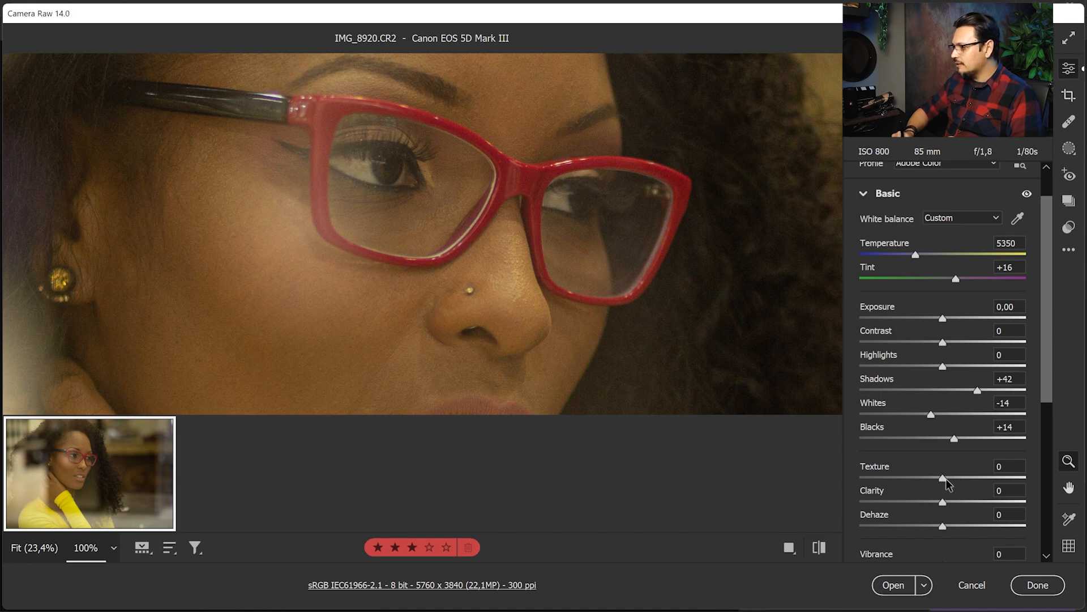
pyautogui.moveTo(947, 478); pyautogui.dragTo(973, 479)
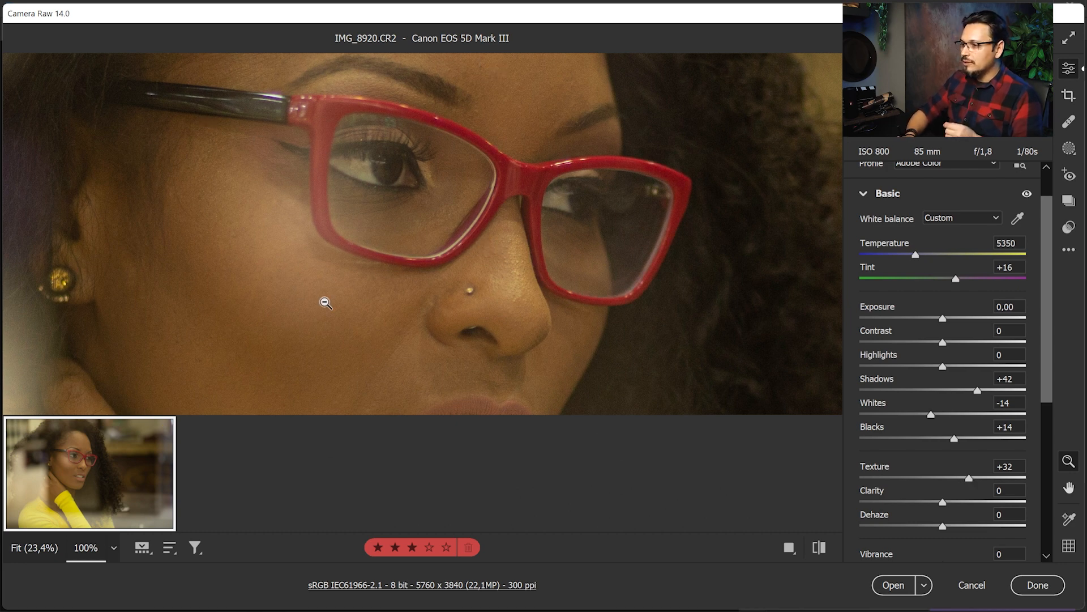
# Step: Remove the default sharpening from the portrait by setting Sharpening to 0 in the Detail settings
pyautogui.scroll(-1, 1052, 385)
pyautogui.scroll(-5, 1052, 385)
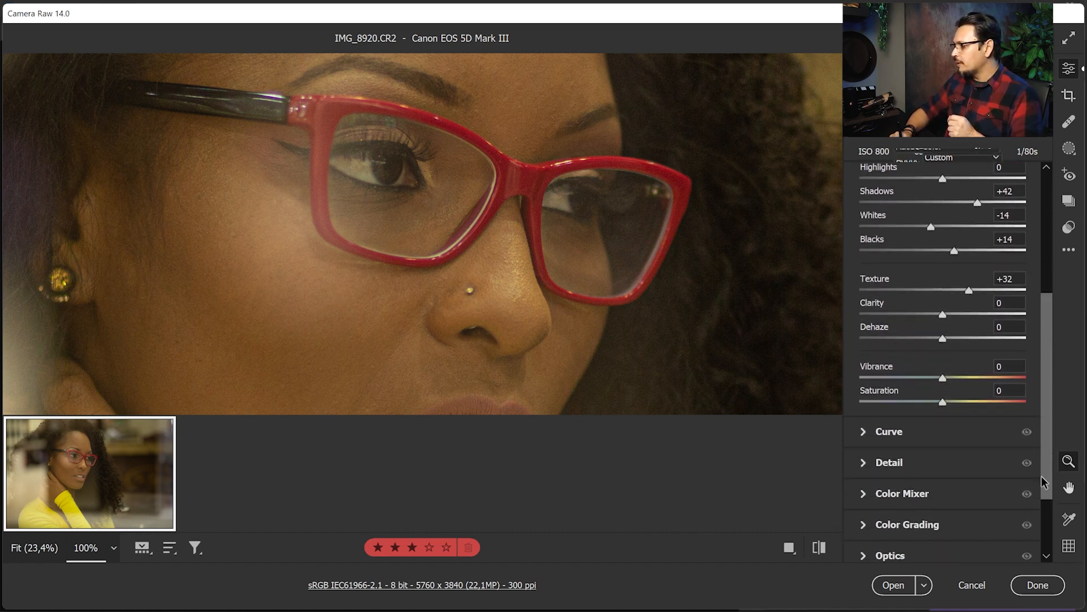
pyautogui.click(865, 418)
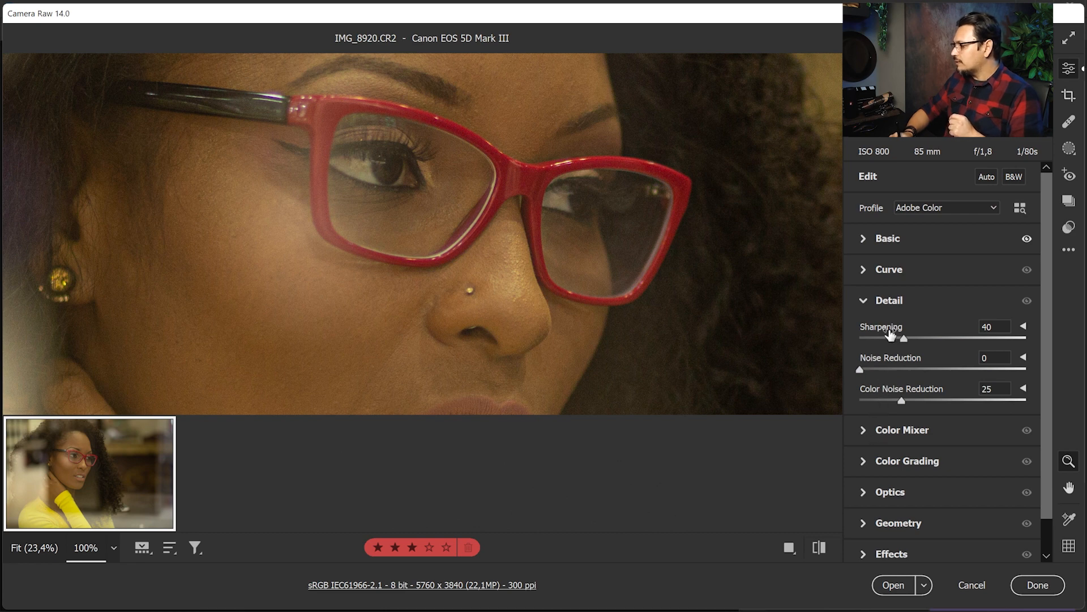
pyautogui.moveTo(900, 341); pyautogui.dragTo(853, 339)
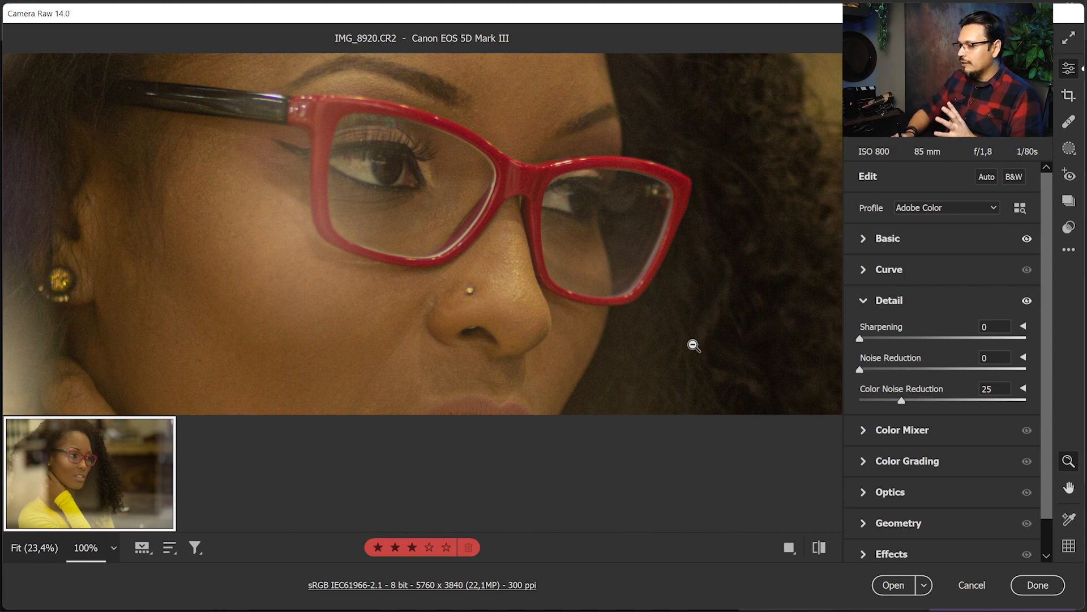
pyautogui.keyDown('alt'); pyautogui.click(754, 346); pyautogui.keyUp('alt')
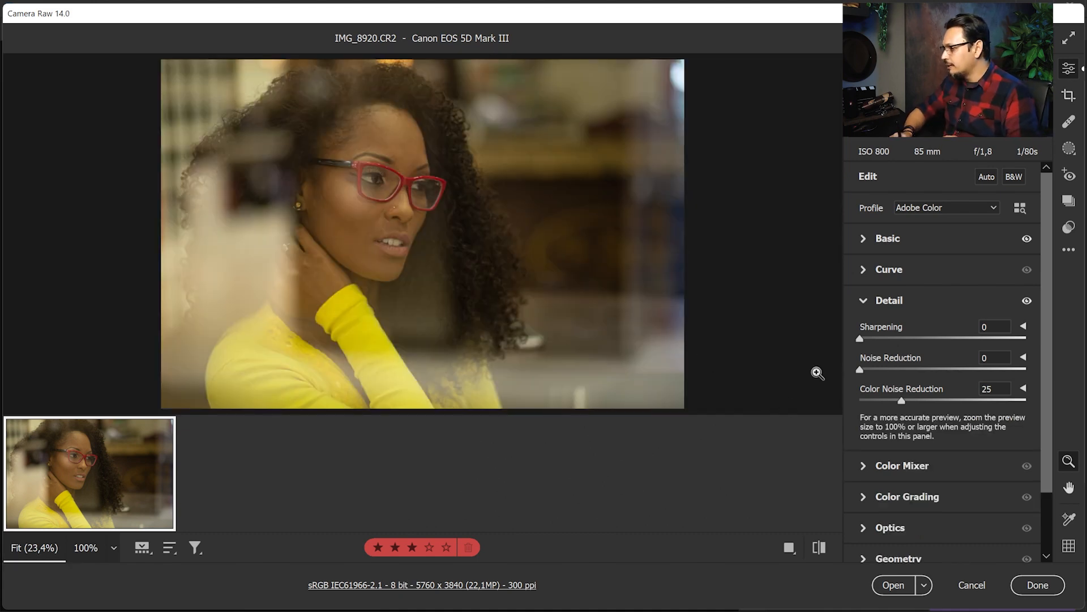
# Step: Open the photo in Photoshop as a smart object and make an independent copy with New Smart Object via Copy
pyautogui.moveTo(1049, 366); pyautogui.dragTo(1050, 447)
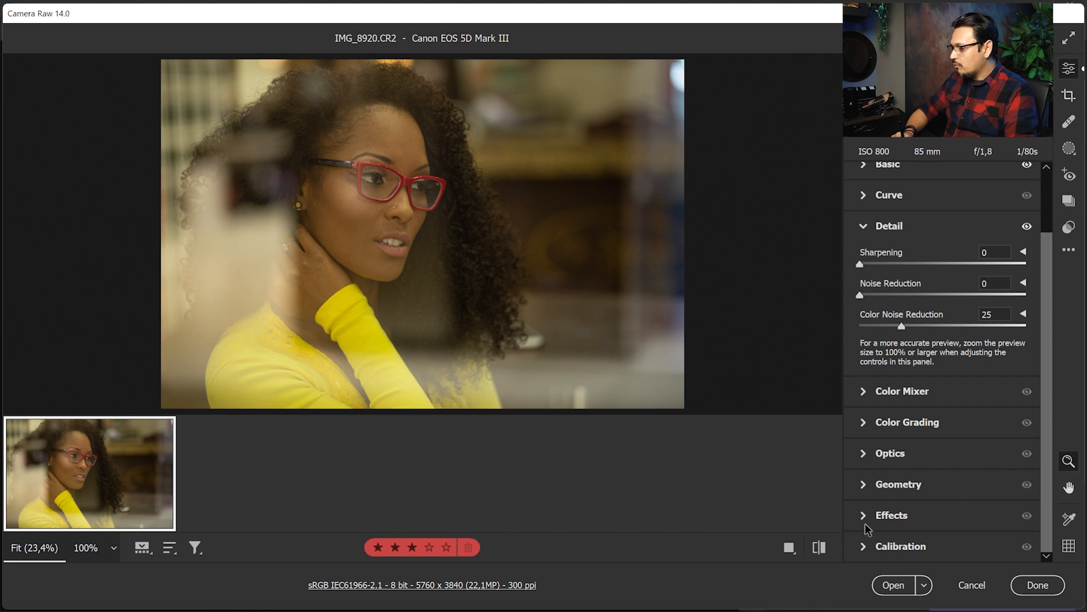
pyautogui.press('shift')
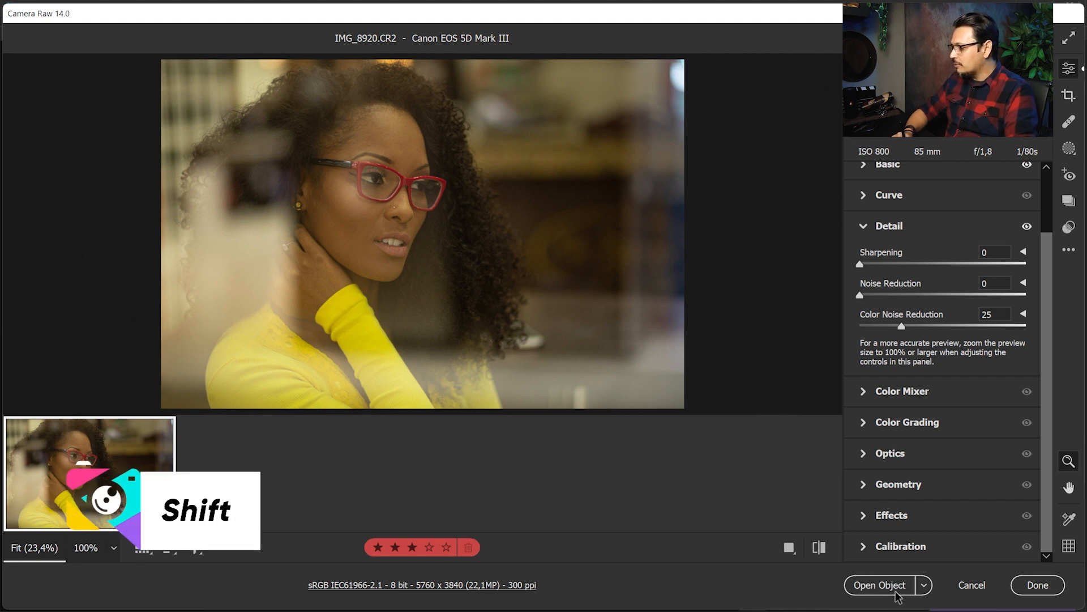
pyautogui.keyDown('shift'); pyautogui.click(888, 587); pyautogui.keyUp('shift')
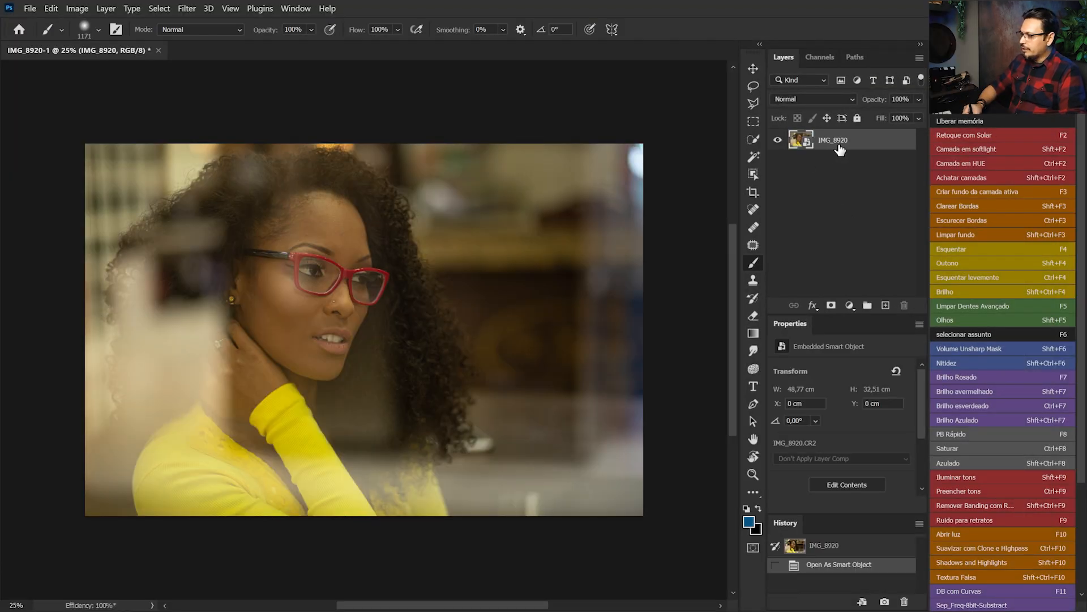
pyautogui.rightClick(844, 147)
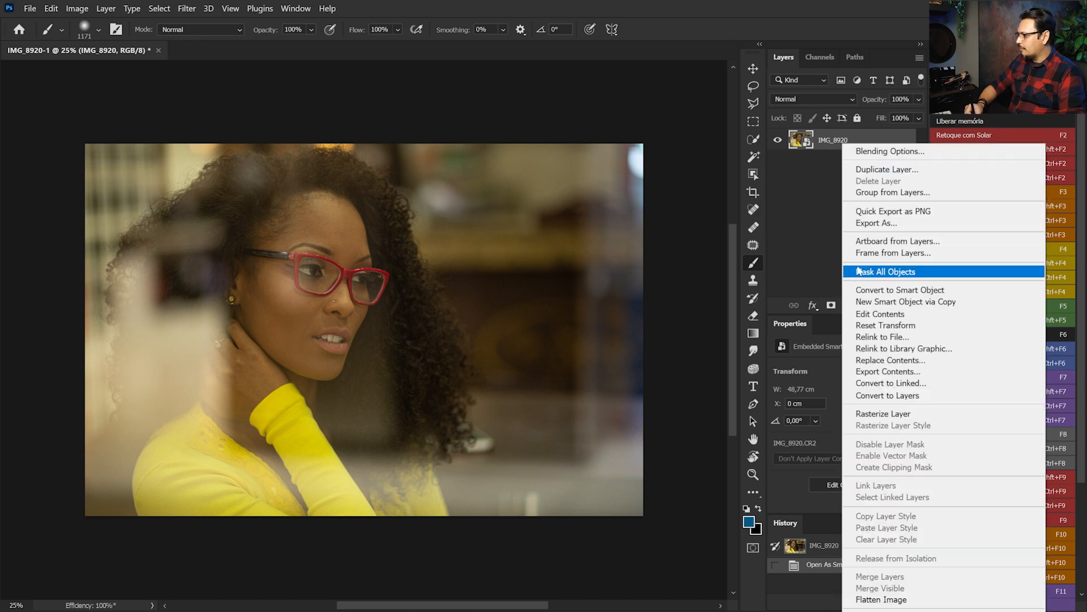
pyautogui.click(896, 306)
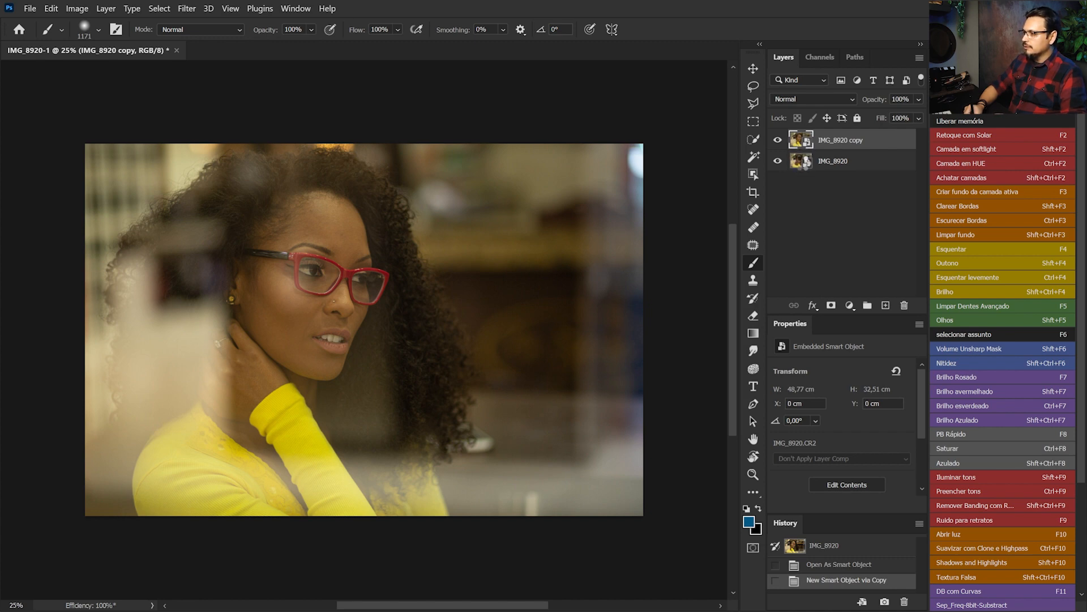
# Step: Edit the raw settings of the IMG_8920 copy layer, setting its white balance to Auto and Exposure to -0,30
pyautogui.doubleClick(801, 139)
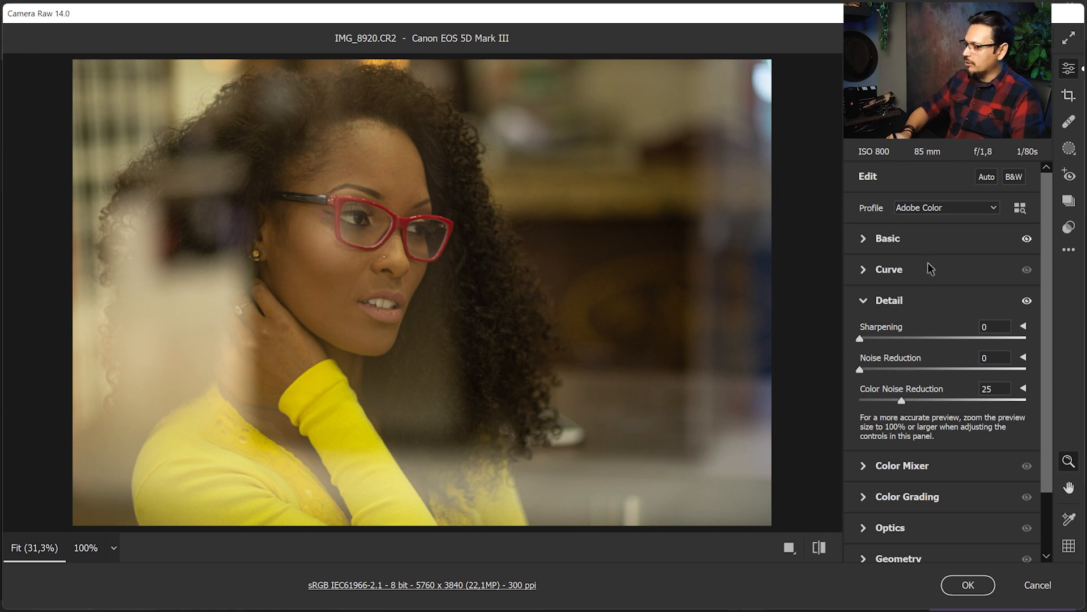
pyautogui.click(988, 241)
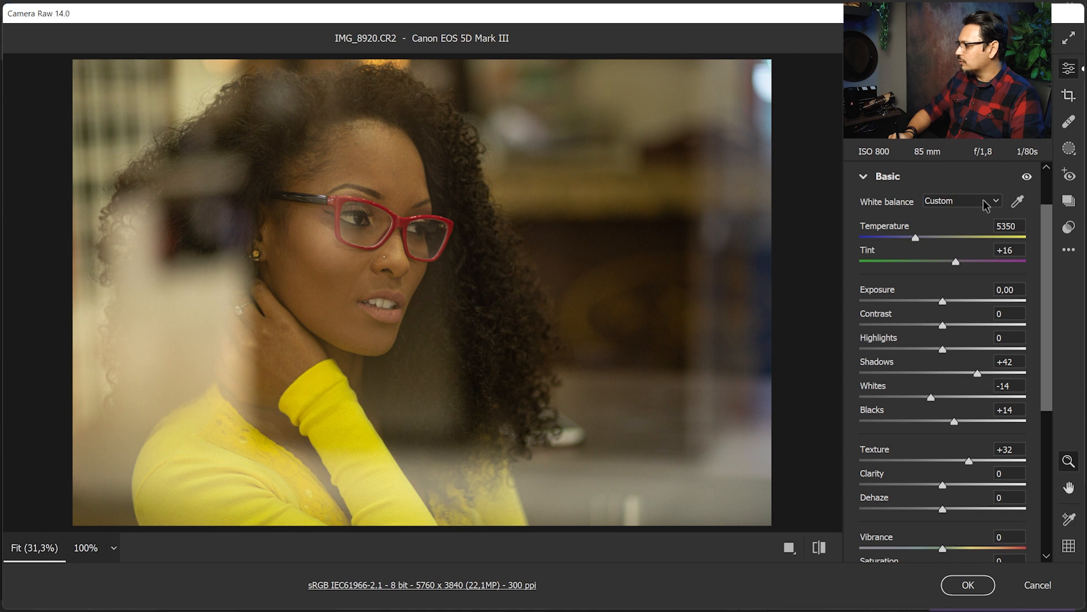
pyautogui.click(985, 205)
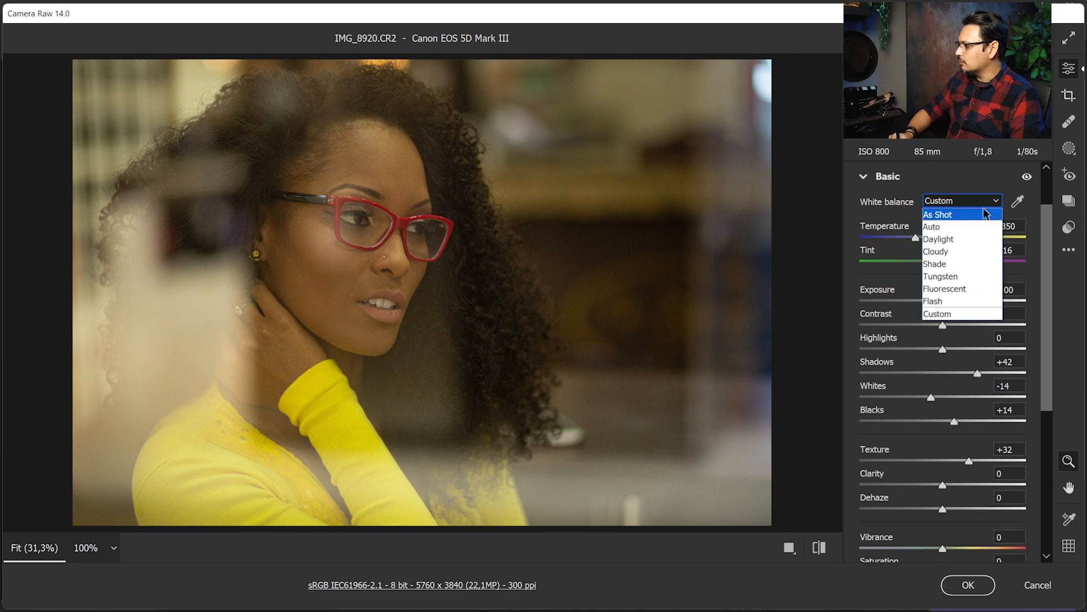
pyautogui.click(960, 226)
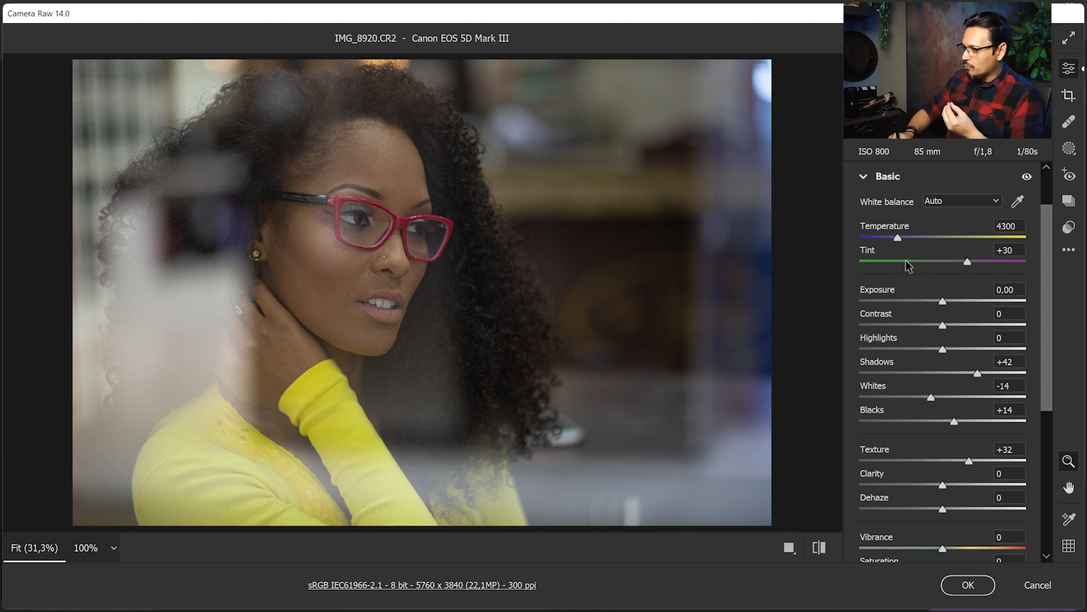
pyautogui.moveTo(942, 301); pyautogui.dragTo(938, 303)
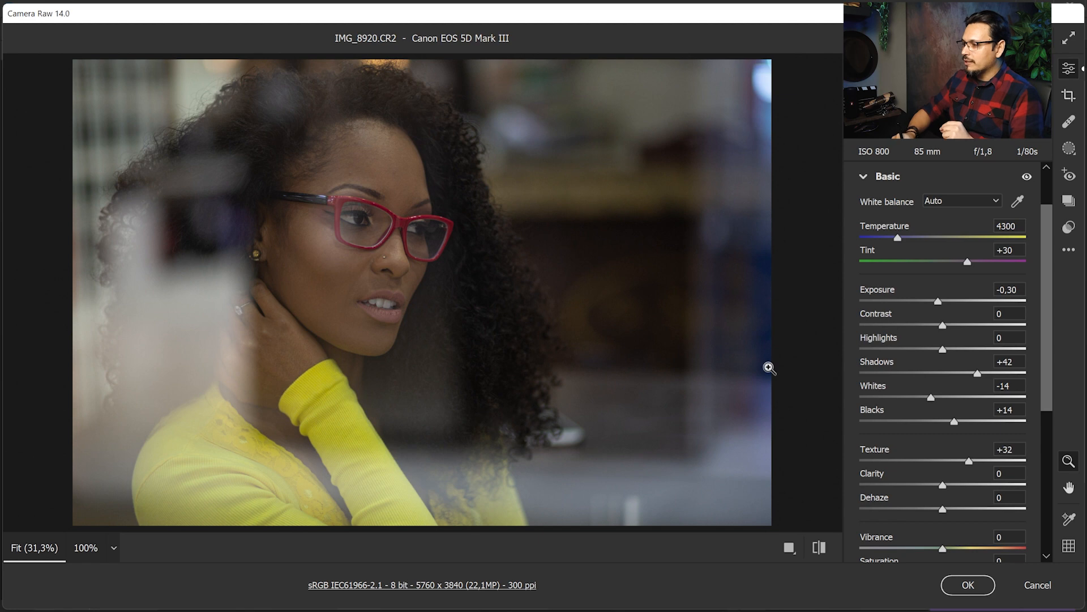
pyautogui.click(985, 590)
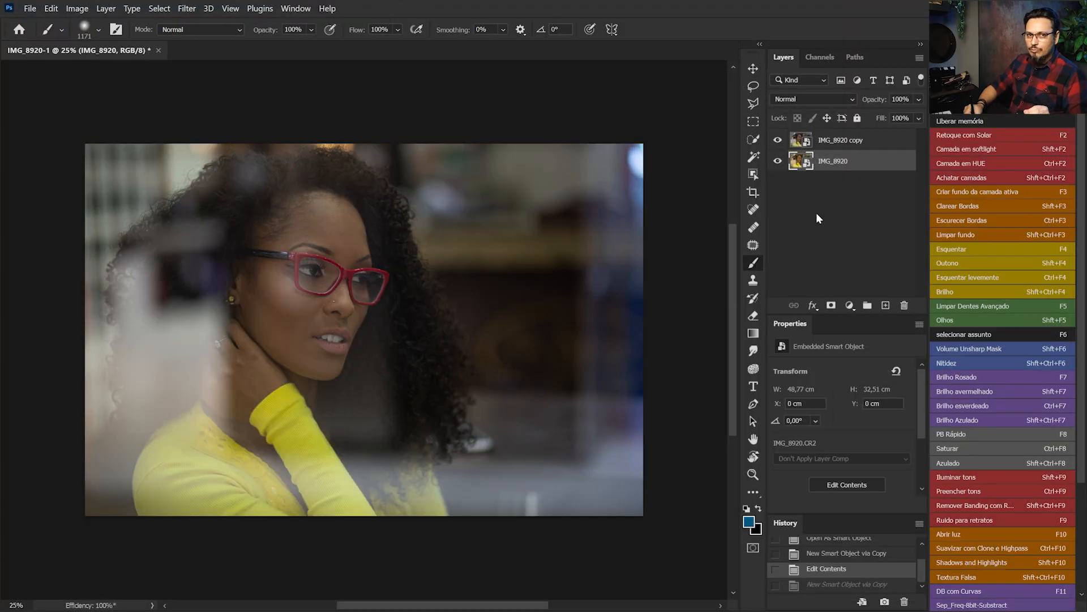
# Step: Make another independent smart object copy from the original IMG_8920 layer and open its raw settings
pyautogui.rightClick(861, 167)
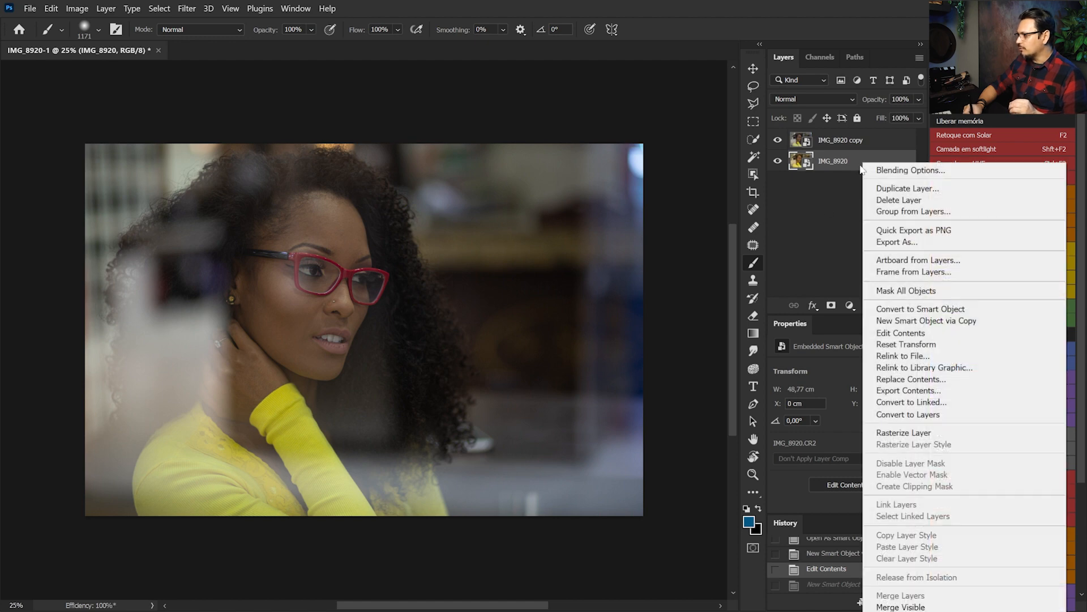
pyautogui.click(896, 320)
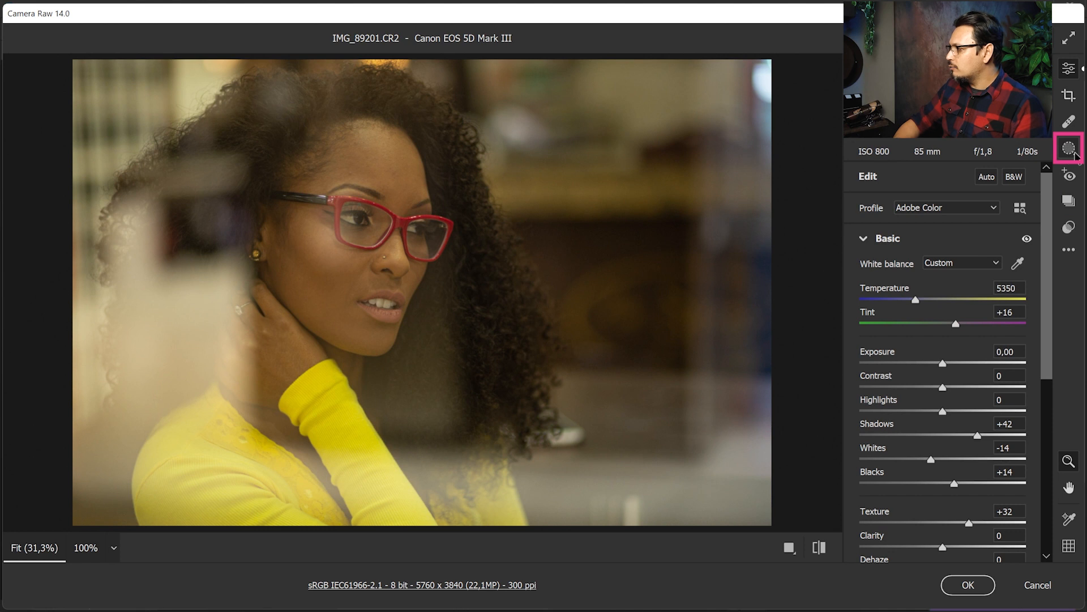
# Step: Create a Color Range mask from the yellow sweater and set its Refine value to 63
pyautogui.click(1072, 152)
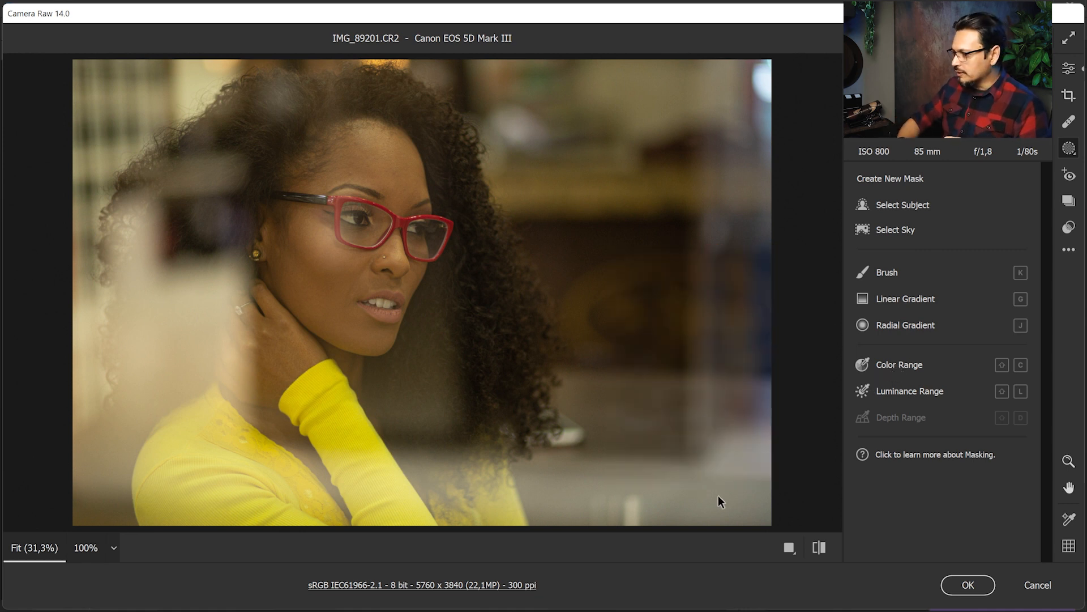
pyautogui.click(913, 372)
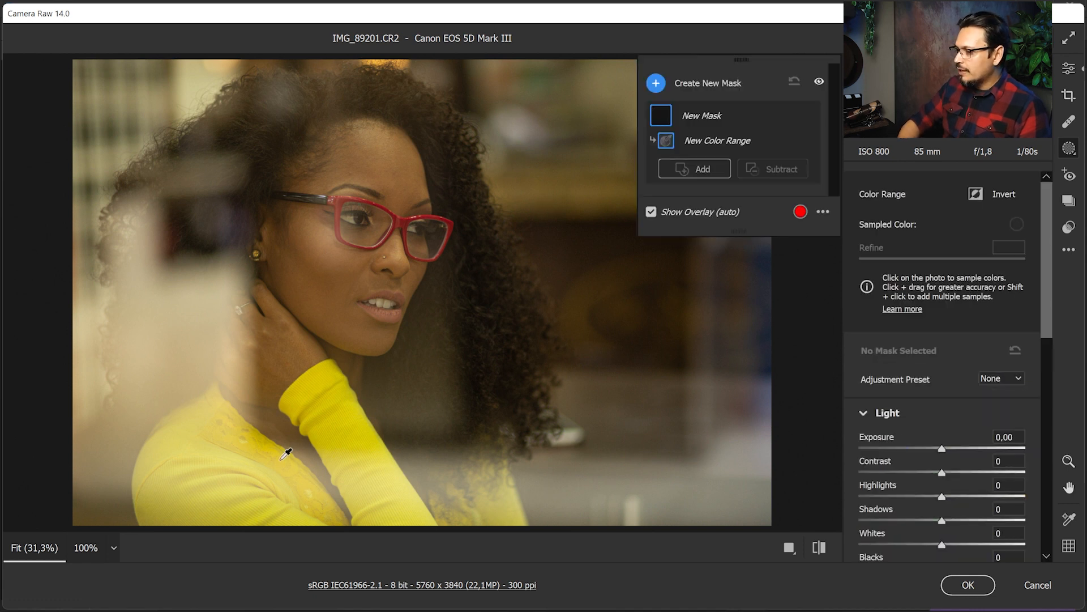
pyautogui.click(347, 438)
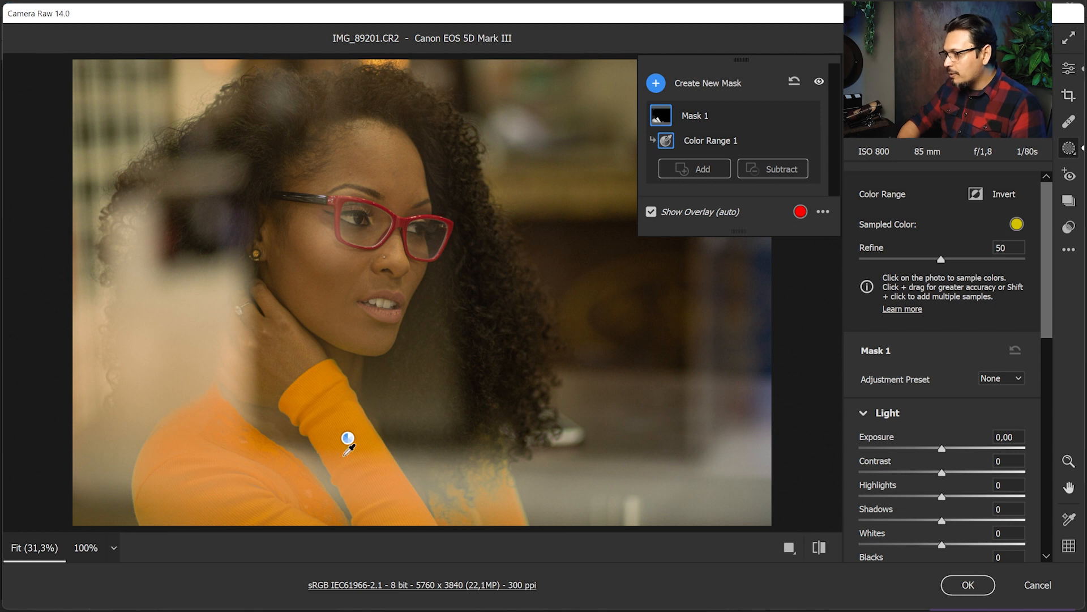
pyautogui.moveTo(943, 257); pyautogui.dragTo(960, 260)
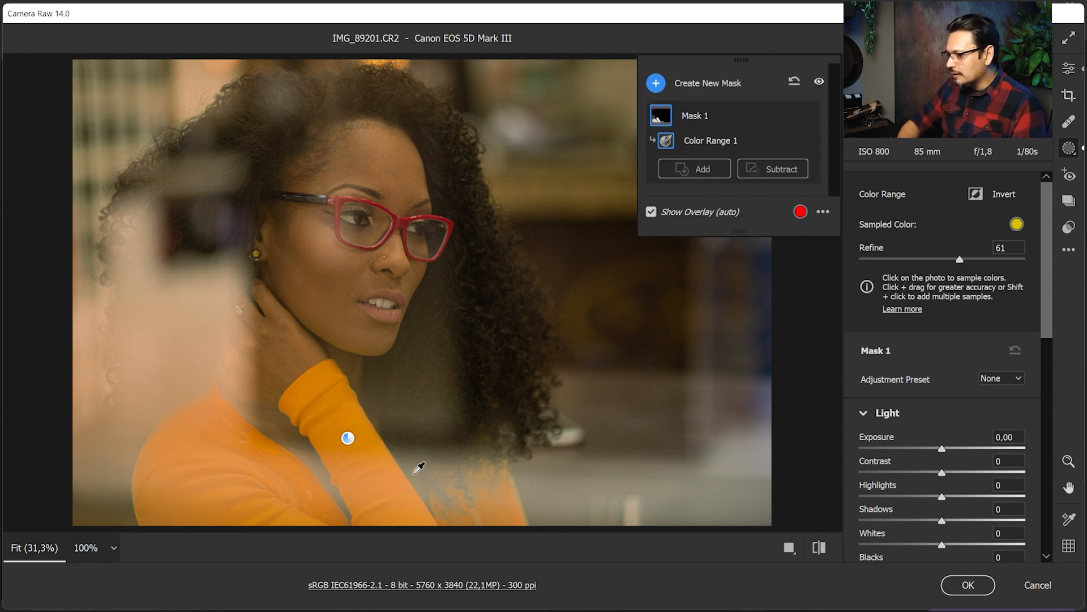
pyautogui.moveTo(961, 258); pyautogui.dragTo(963, 260)
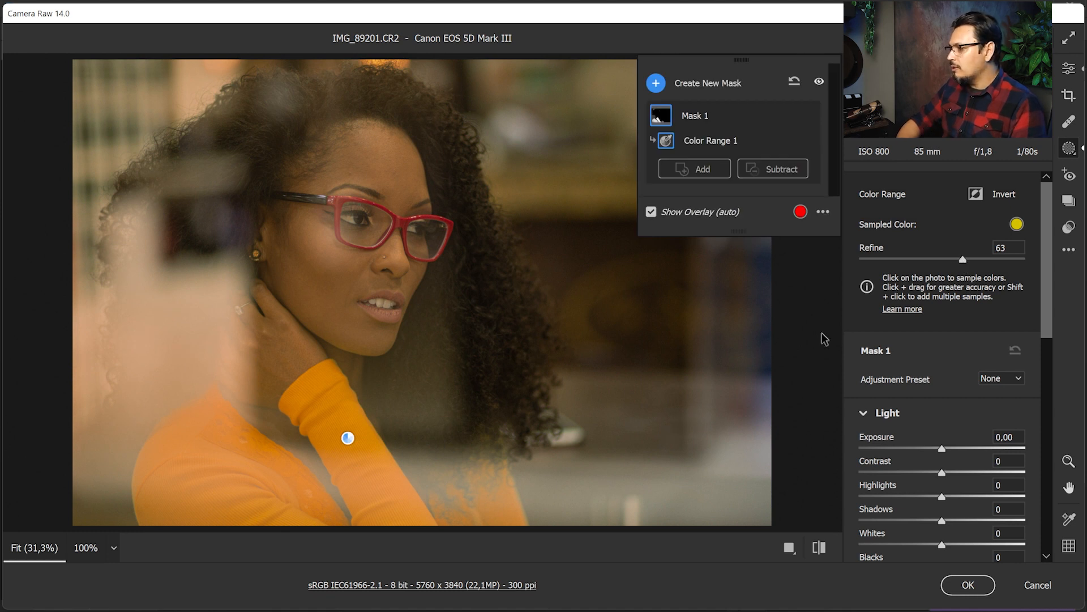
# Step: Adjust the sweater mask to Exposure -0,65, Temperature +33, Tint +39, Whites -21 and Saturation -31, and apply the raw edits
pyautogui.moveTo(944, 447); pyautogui.dragTo(931, 446)
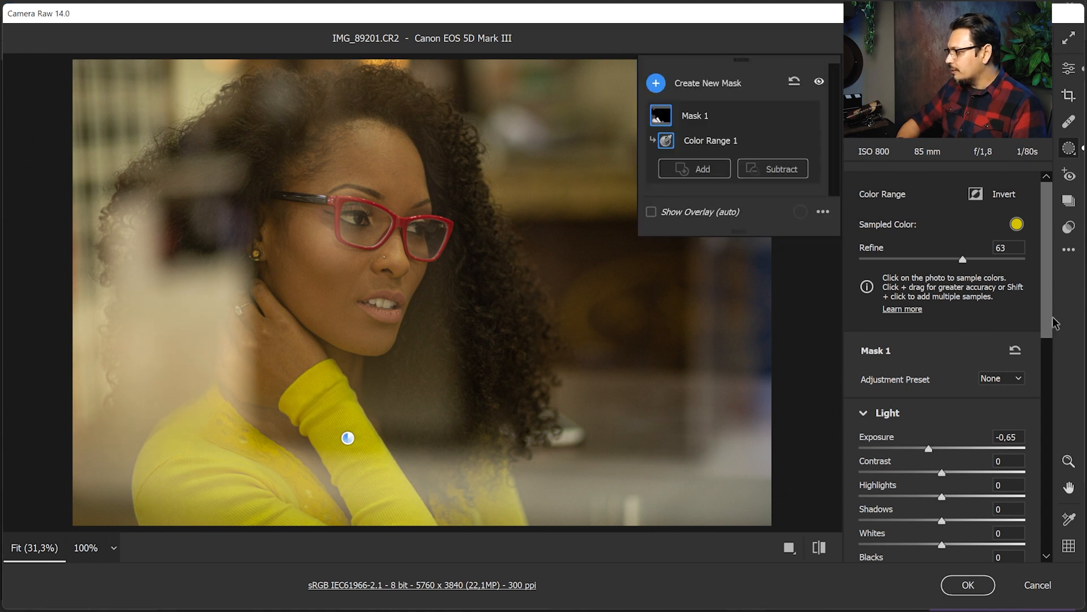
pyautogui.moveTo(1048, 318); pyautogui.dragTo(1051, 386)
pyautogui.moveTo(940, 470); pyautogui.dragTo(969, 469)
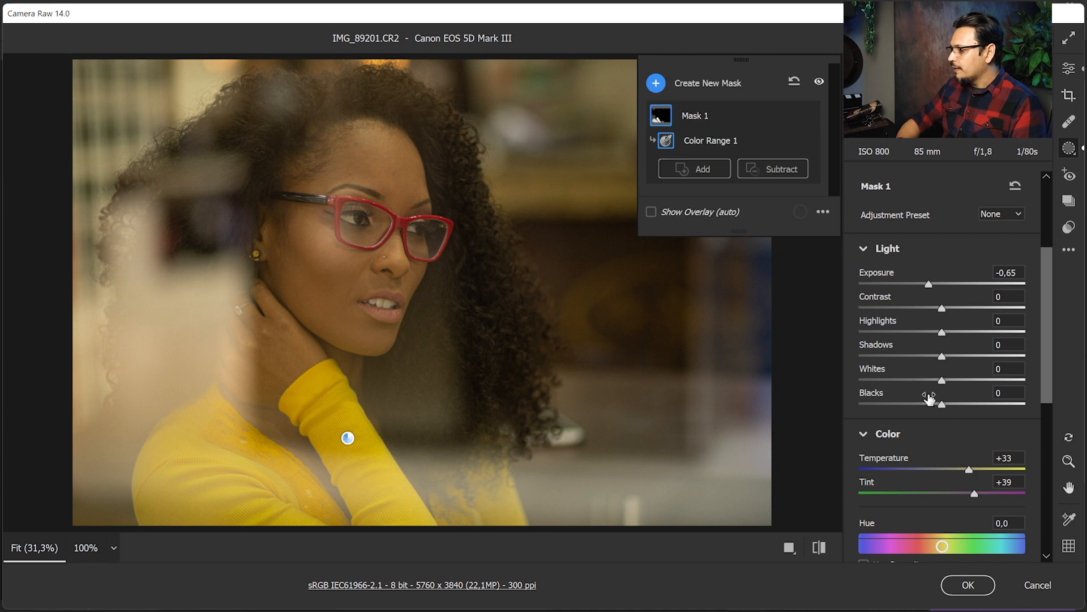
pyautogui.moveTo(943, 380); pyautogui.dragTo(929, 385)
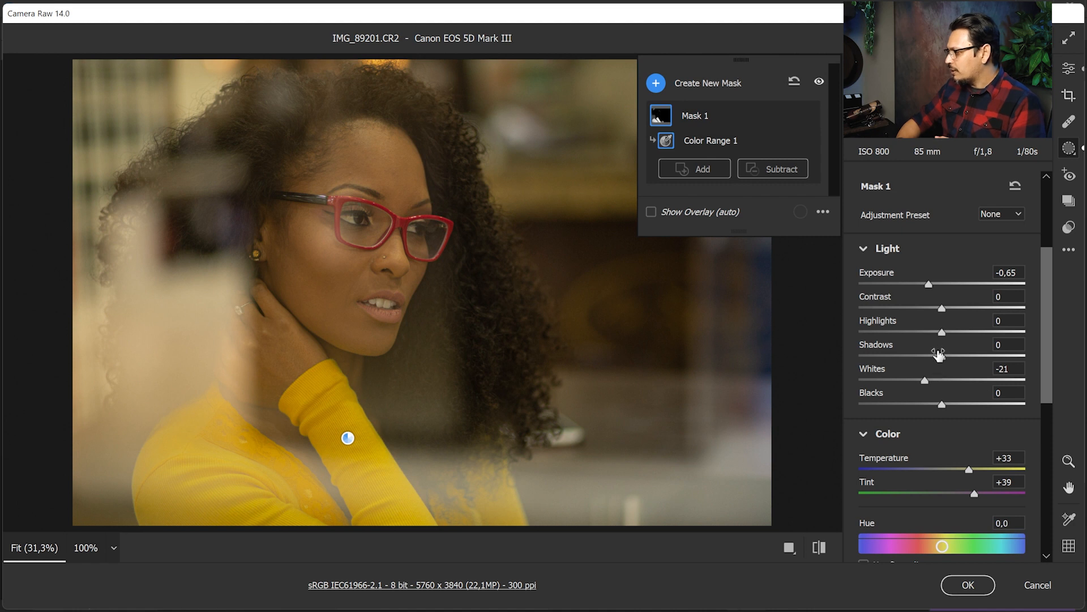
pyautogui.scroll(-3, 940, 396)
pyautogui.moveTo(945, 503); pyautogui.dragTo(921, 501)
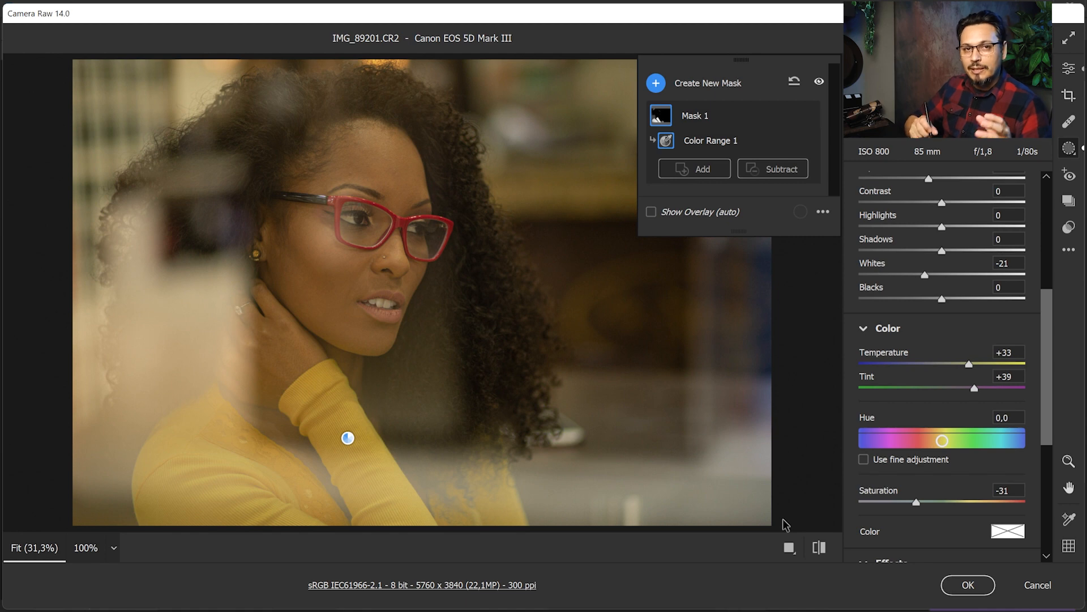
pyautogui.click(963, 585)
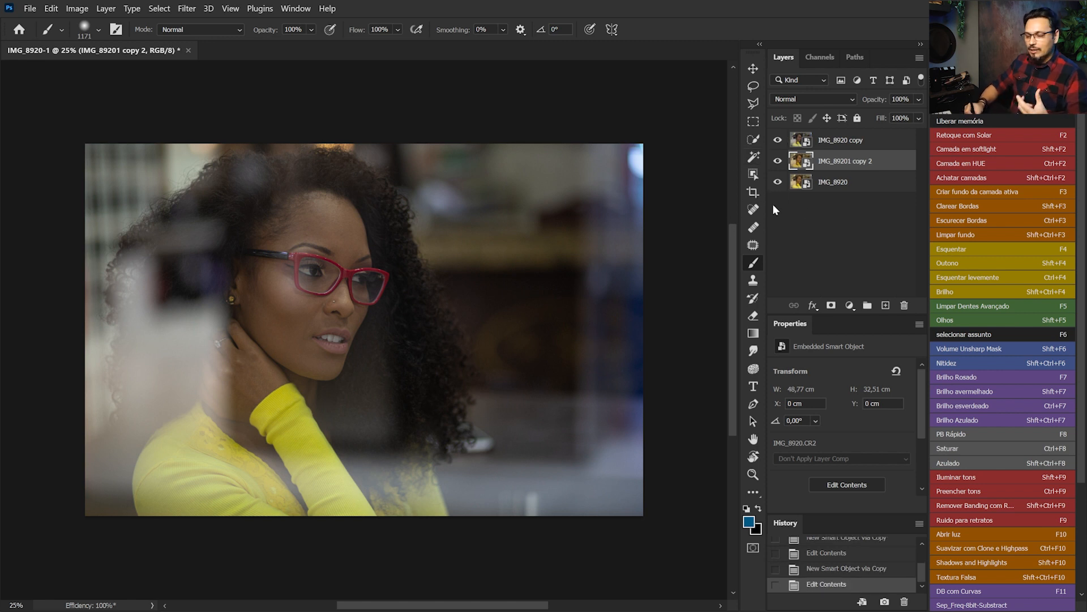
# Step: Hide the IMG_8920 copy layer and compare the sweater with IMG_89201 copy 2 switched off and on
pyautogui.click(778, 141)
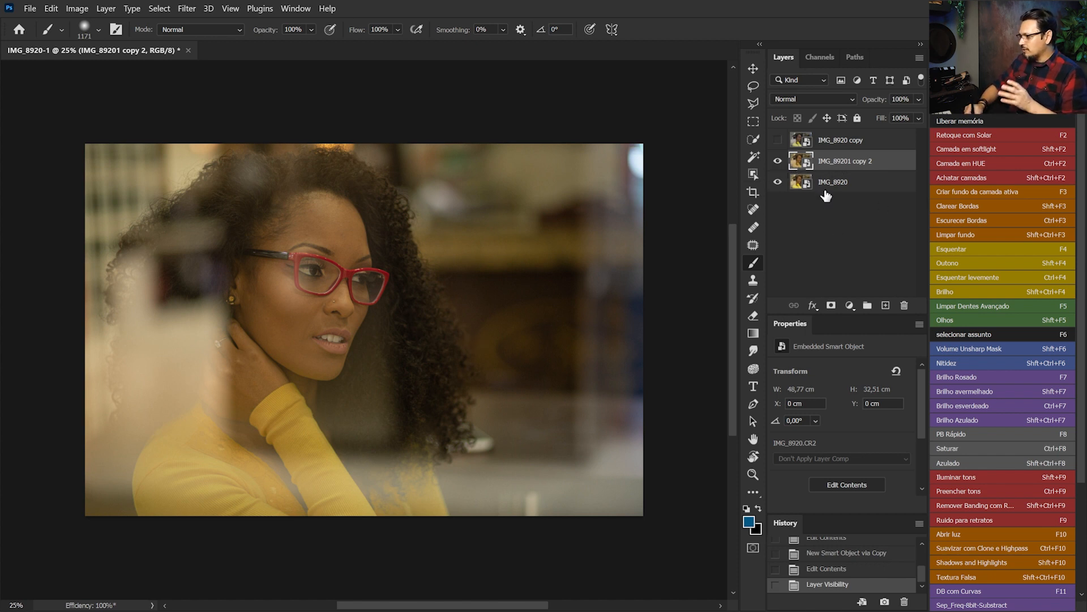
pyautogui.click(778, 161)
pyautogui.click(779, 162)
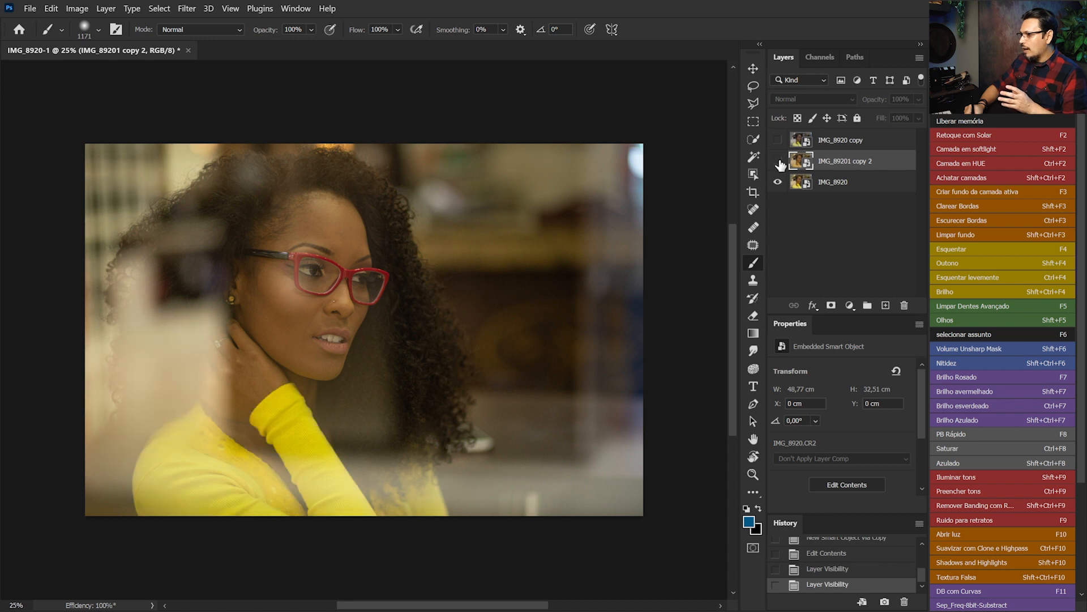
pyautogui.click(779, 162)
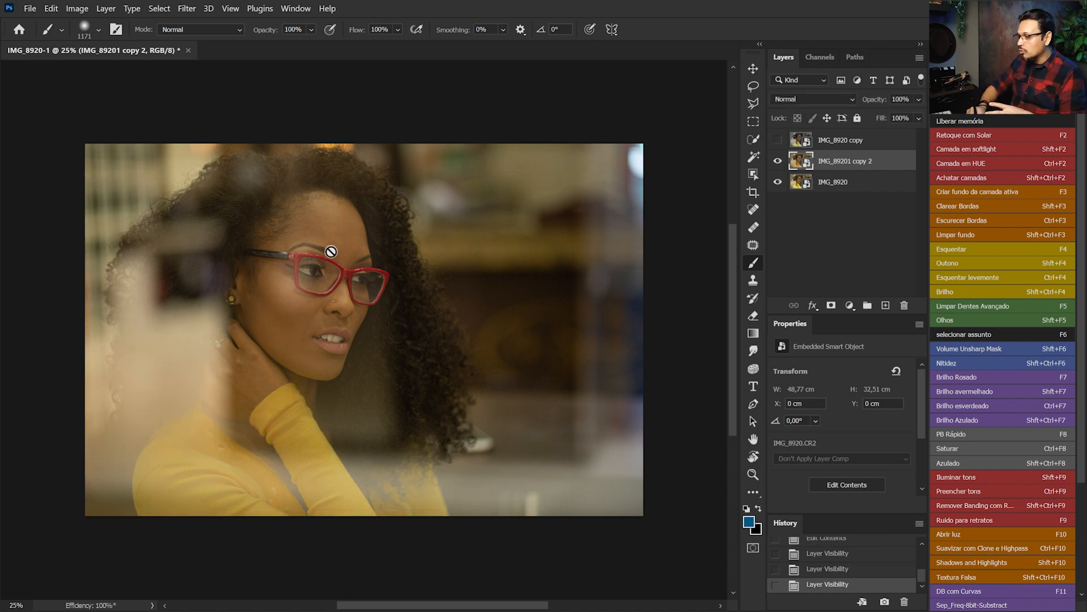
pyautogui.click(778, 163)
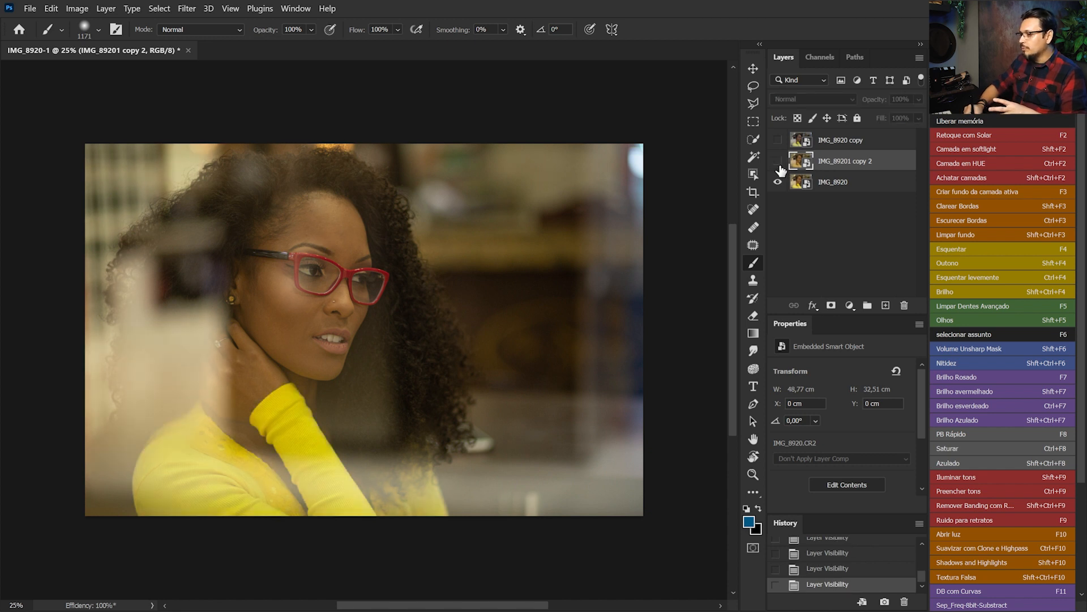
pyautogui.click(778, 163)
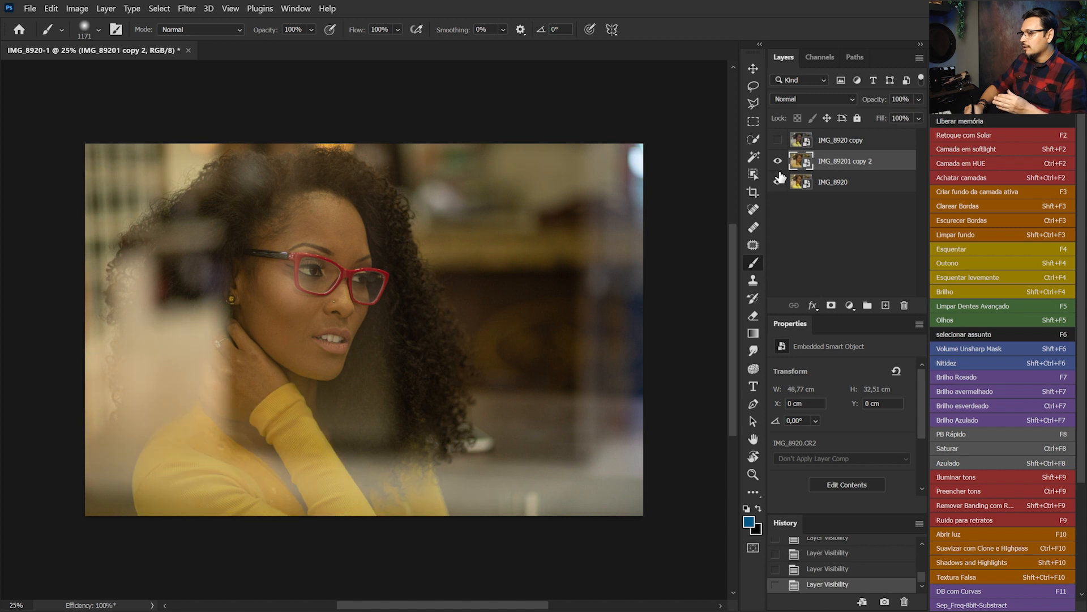
# Step: Add an inverted black mask to IMG_89201 copy 2 and paint white over the sweater with a 581 px soft brush
pyautogui.click(831, 306)
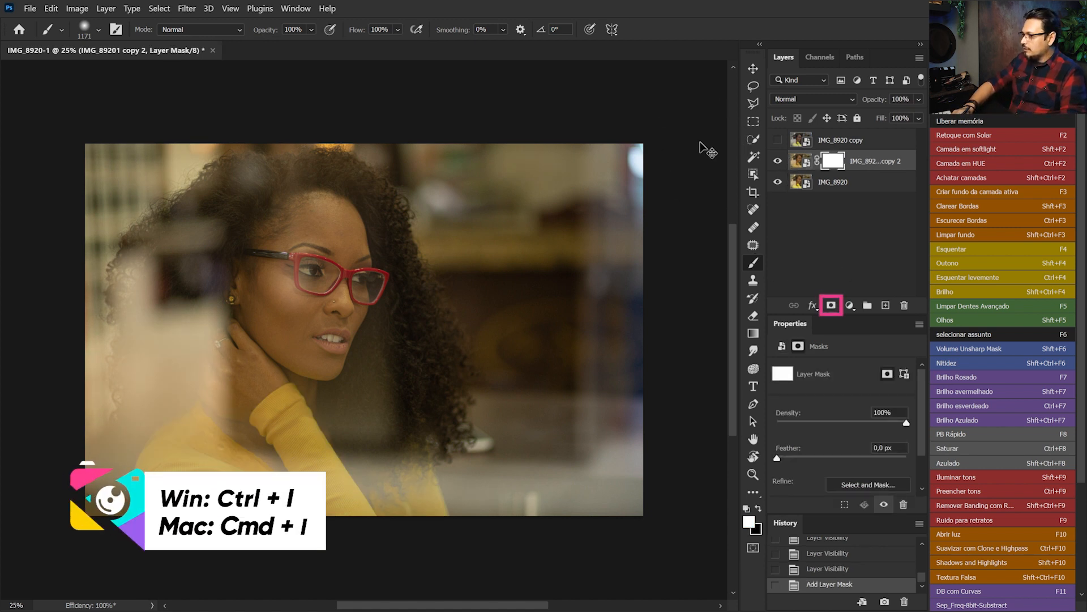
pyautogui.hotkey('ctrl', 'i')
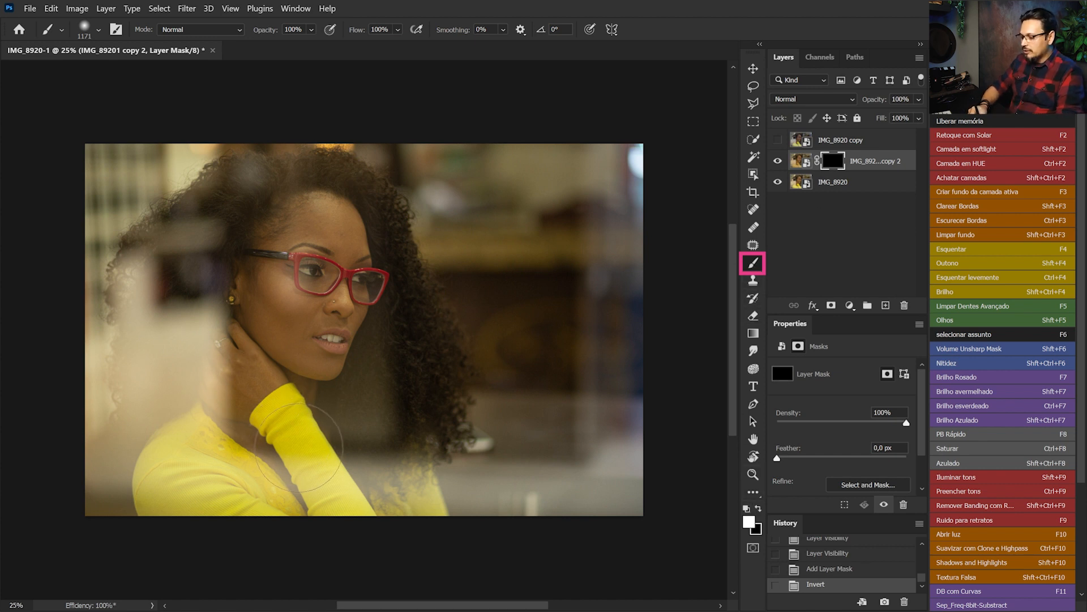
pyautogui.rightClick(301, 429)
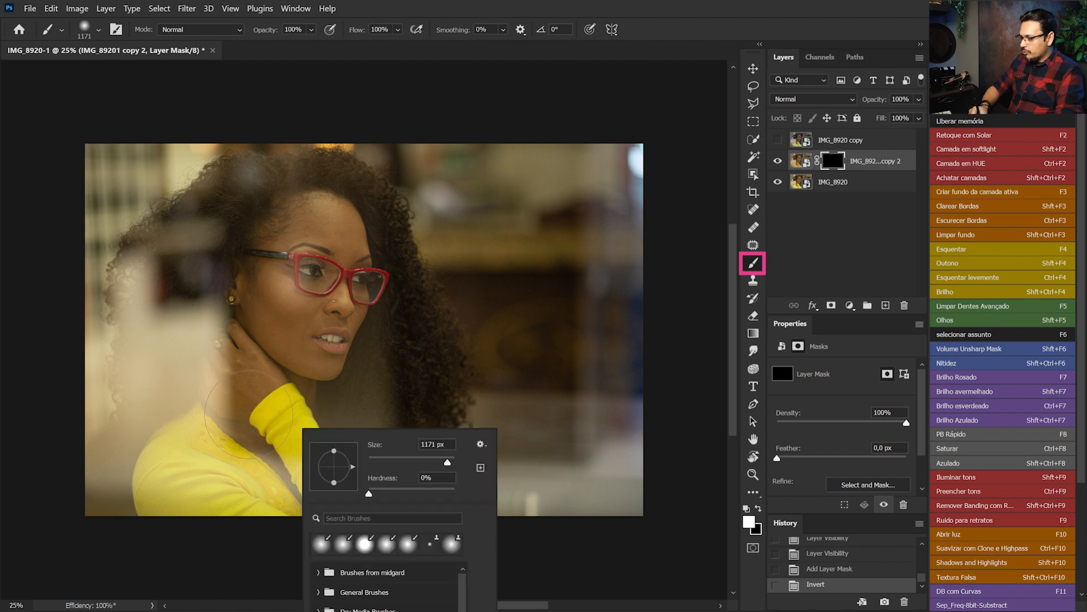
pyautogui.moveTo(266, 397); pyautogui.dragTo(204, 411)
pyautogui.moveTo(183, 412)
pyautogui.mouseDown()
pyautogui.moveTo(157, 486)
pyautogui.moveTo(306, 504)
pyautogui.moveTo(234, 449)
pyautogui.moveTo(283, 447)
pyautogui.moveTo(278, 408)
pyautogui.moveTo(388, 517)
pyautogui.moveTo(415, 469)
pyautogui.moveTo(433, 498)
pyautogui.mouseUp()
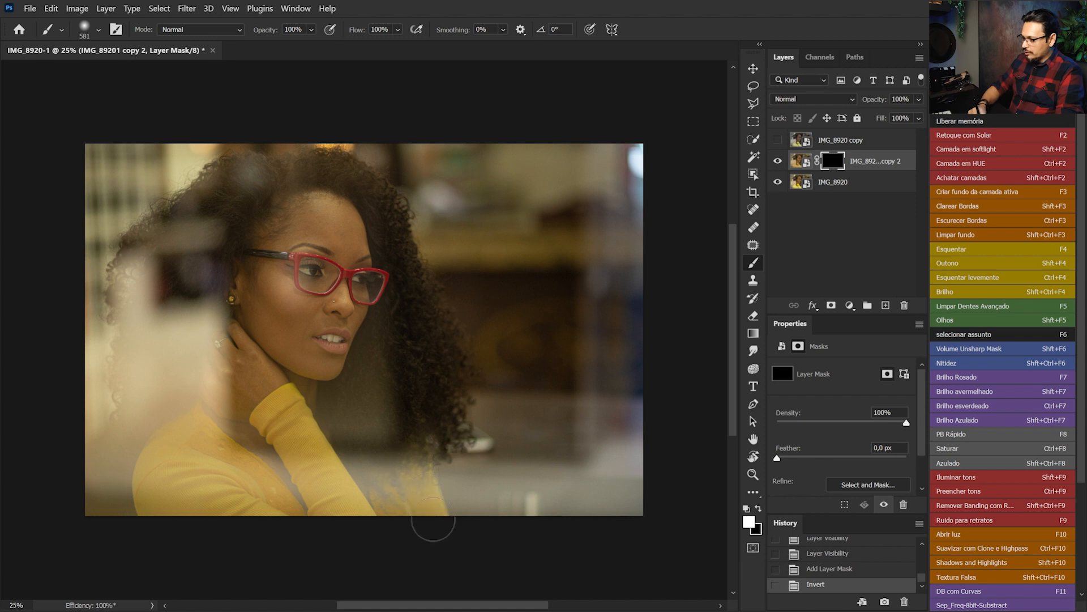
# Step: Paint white around the photo's outer edges on the IMG_89201 copy 2 mask with a 1097 px brush
pyautogui.press(']')
pyautogui.press(']')
pyautogui.press(']')
pyautogui.press(']')
pyautogui.press(']')
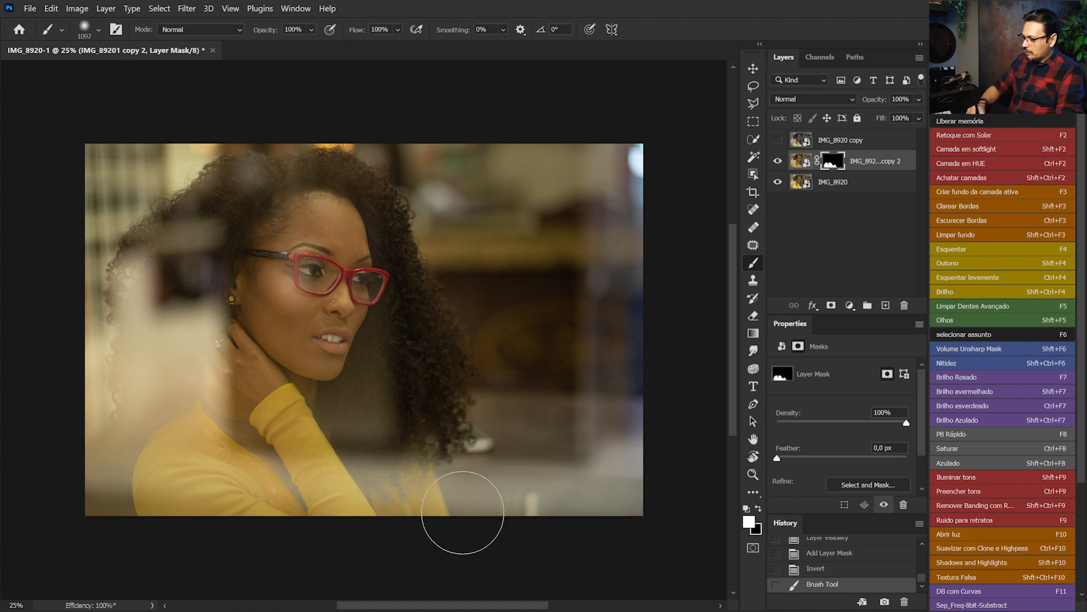
pyautogui.moveTo(78, 458); pyautogui.dragTo(138, 131)
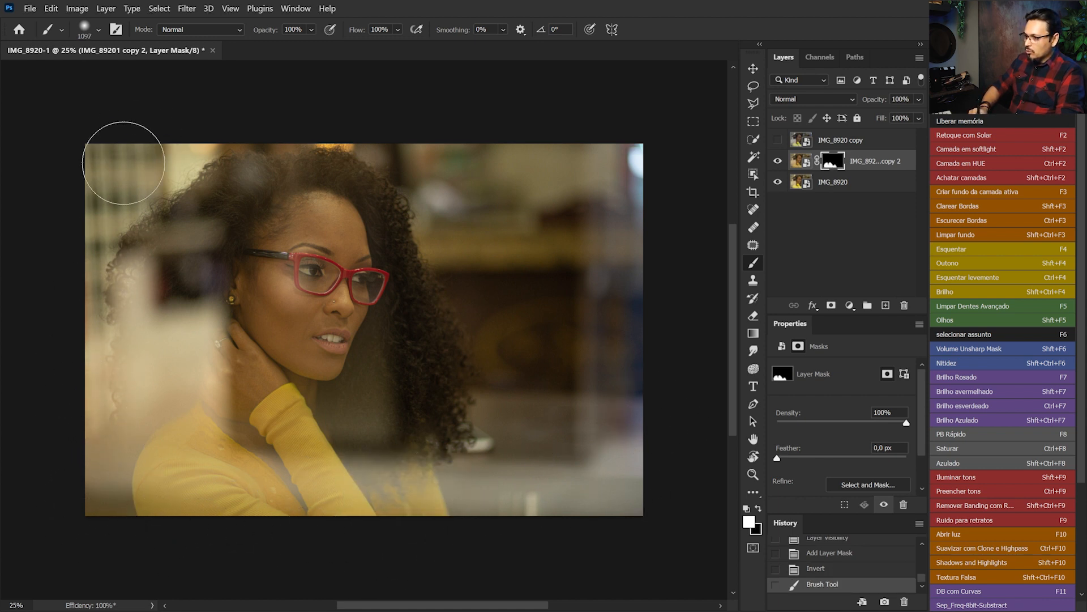
pyautogui.moveTo(313, 99)
pyautogui.mouseDown()
pyautogui.moveTo(627, 158)
pyautogui.moveTo(634, 376)
pyautogui.mouseUp()
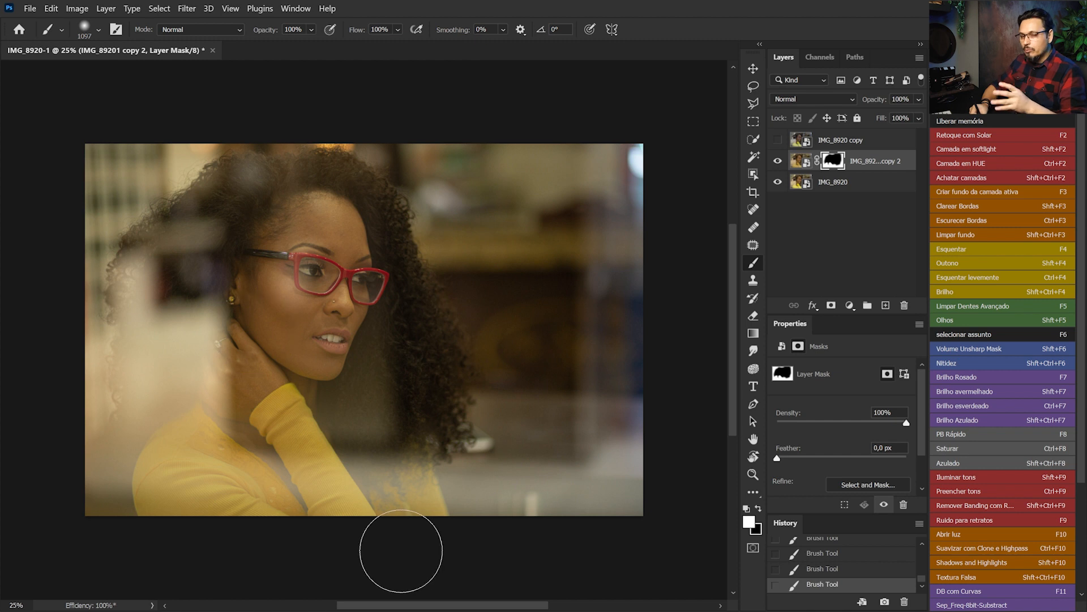
# Step: Show the IMG_8920 copy layer again and give it an inverted black layer mask
pyautogui.click(779, 140)
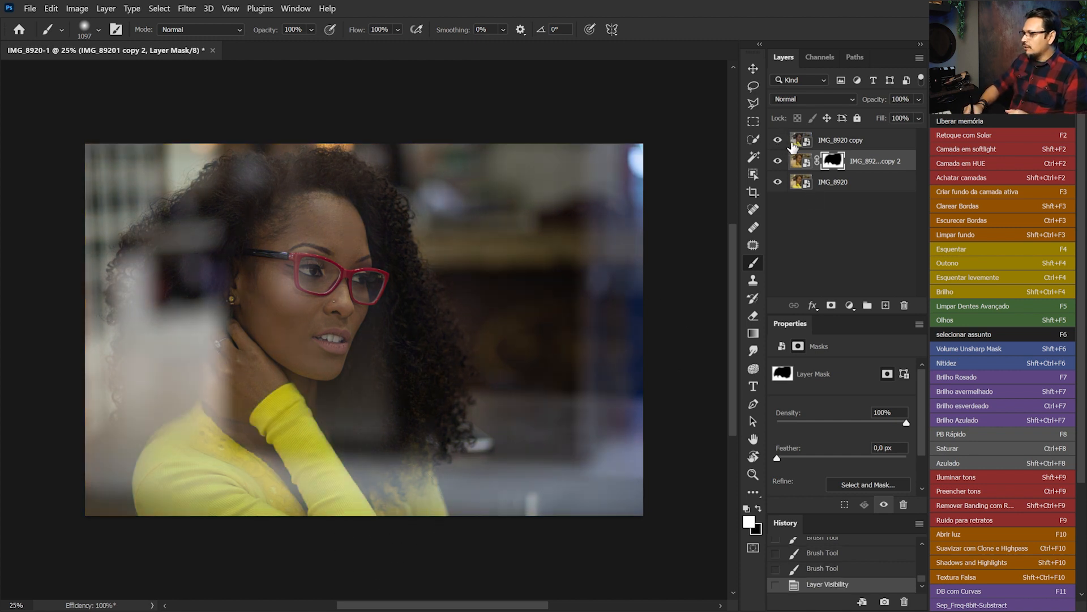
pyautogui.click(841, 145)
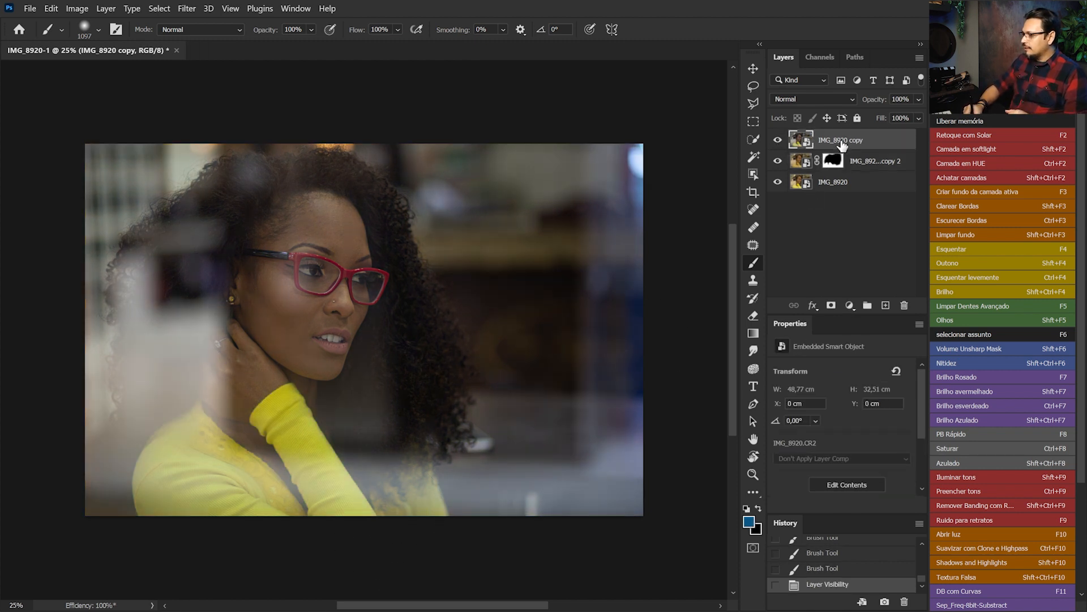
pyautogui.click(831, 306)
pyautogui.hotkey('ctrl', 'i')
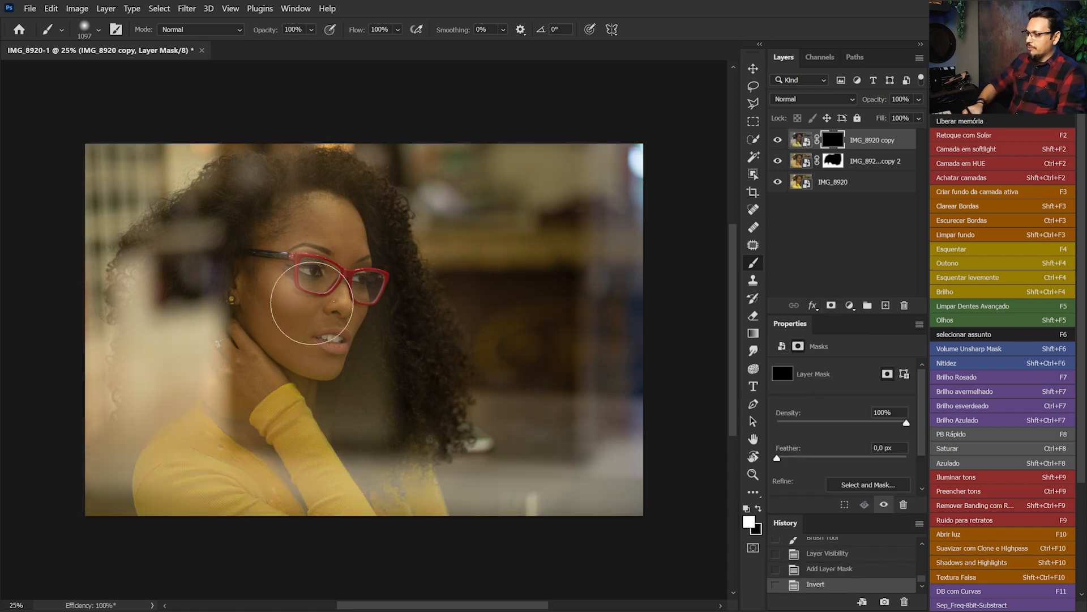
# Step: Paint white over the background on both sides of the woman on the IMG_8920 copy mask with a 1559 px brush
pyautogui.moveTo(444, 232); pyautogui.dragTo(481, 235)
pyautogui.moveTo(420, 137)
pyautogui.mouseDown()
pyautogui.moveTo(535, 468)
pyautogui.moveTo(592, 308)
pyautogui.moveTo(631, 296)
pyautogui.moveTo(539, 563)
pyautogui.moveTo(678, 408)
pyautogui.moveTo(663, 396)
pyautogui.mouseUp()
pyautogui.moveTo(116, 156)
pyautogui.mouseDown()
pyautogui.moveTo(93, 187)
pyautogui.moveTo(56, 443)
pyautogui.moveTo(77, 594)
pyautogui.moveTo(96, 528)
pyautogui.mouseUp()
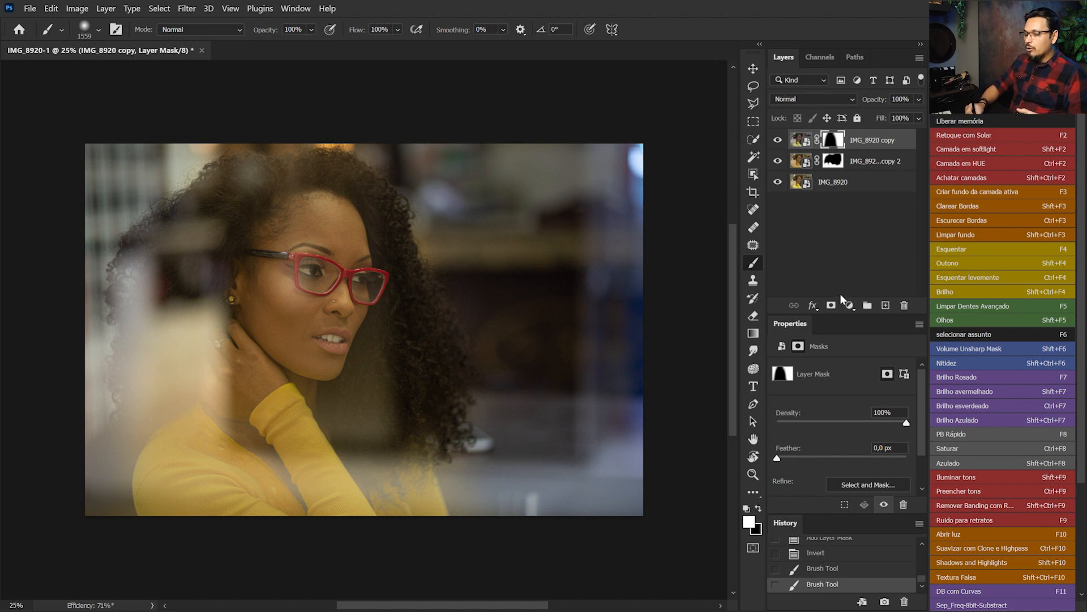
# Step: Add a Levels adjustment layer and set its white input level to 214 using the clipping preview
pyautogui.click(849, 306)
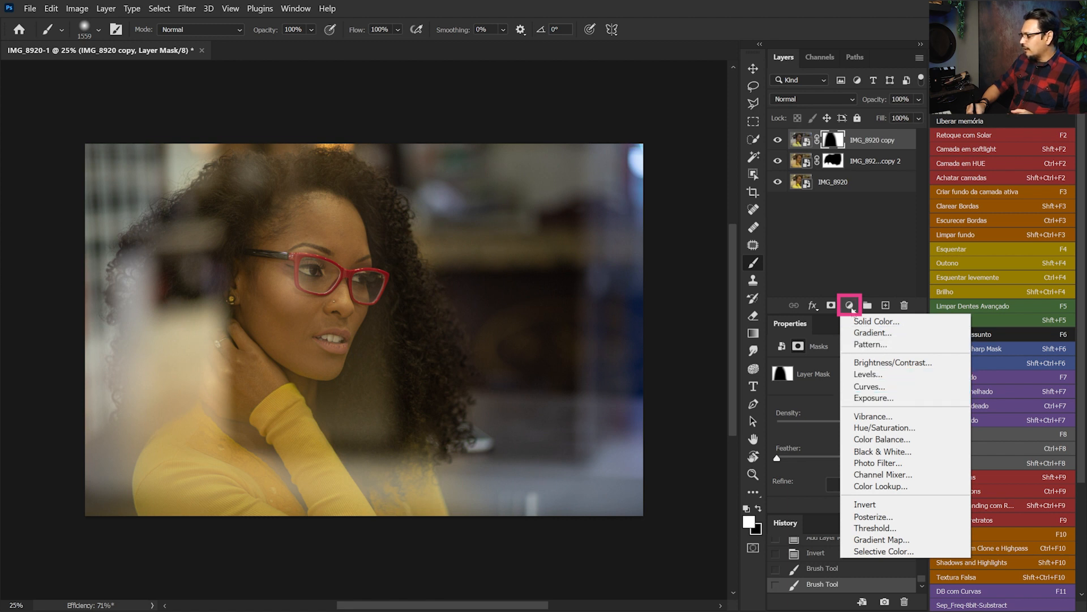
pyautogui.click(876, 373)
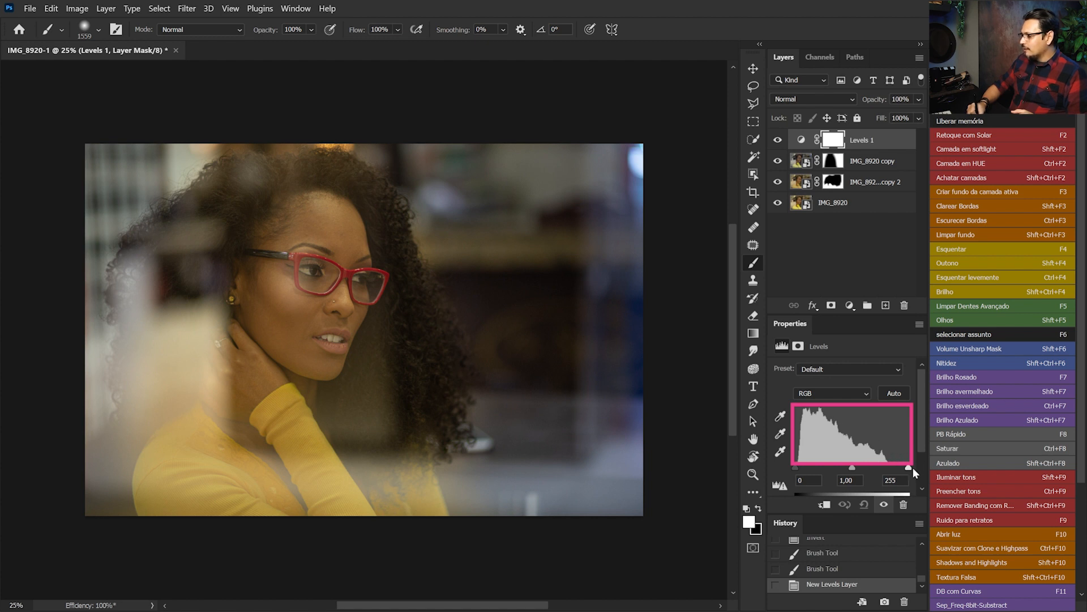
pyautogui.moveTo(908, 467)
pyautogui.mouseDown()
pyautogui.moveTo(887, 467)
pyautogui.moveTo(926, 461)
pyautogui.mouseUp()
pyautogui.press('alt')
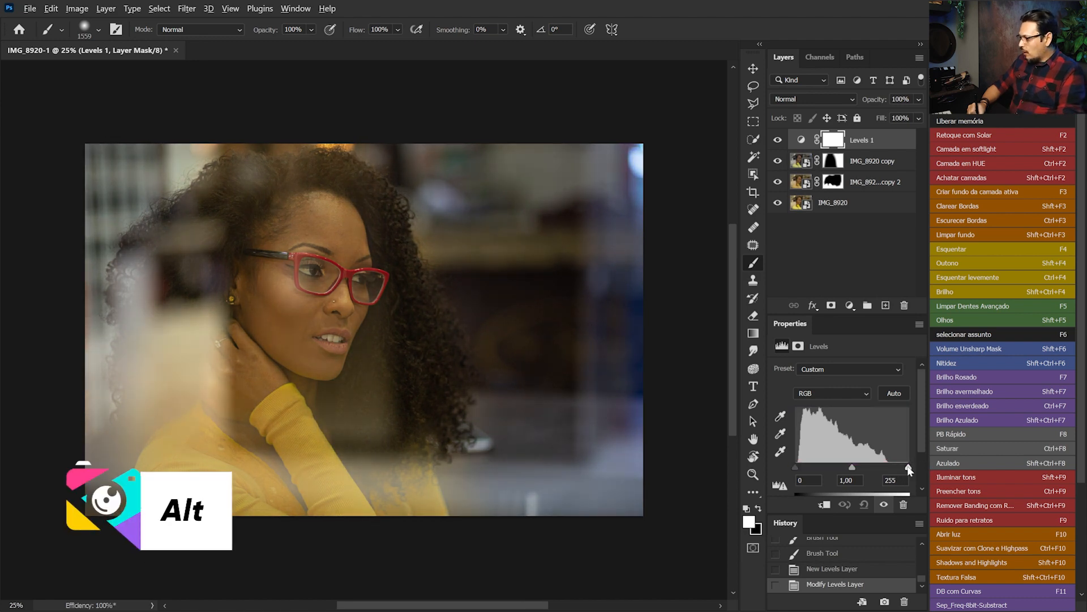
pyautogui.moveTo(908, 468); pyautogui.dragTo(892, 471)
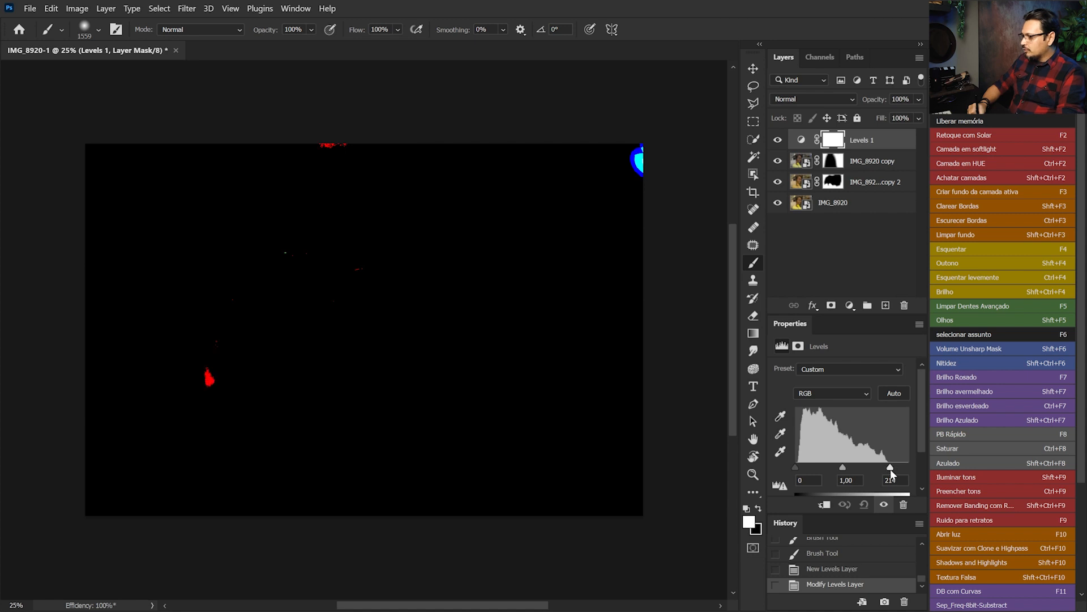
pyautogui.moveTo(891, 471); pyautogui.dragTo(891, 471)
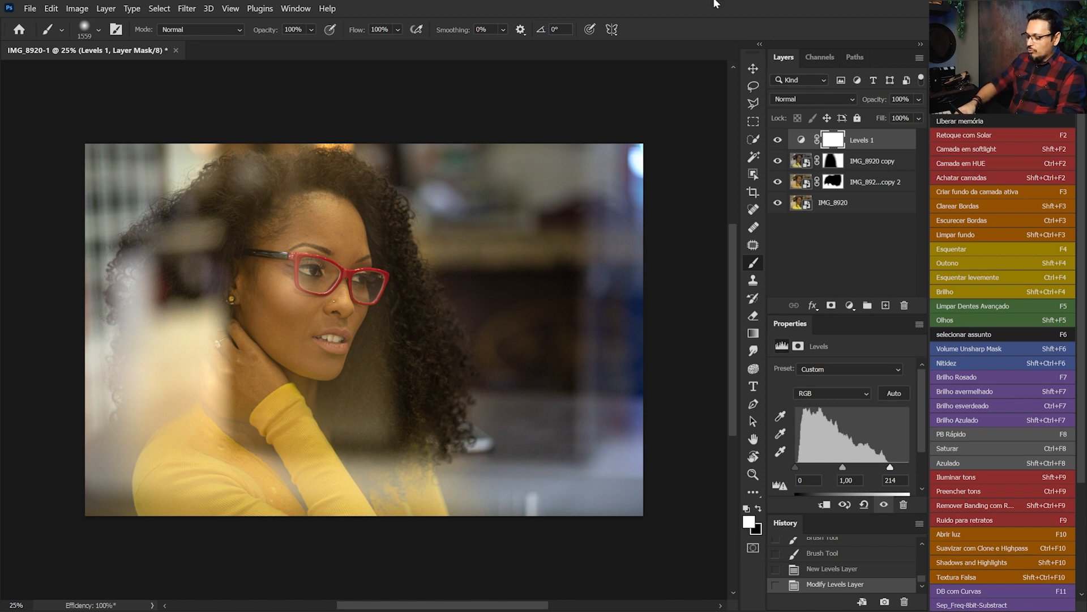
# Step: Invert the Levels 1 mask, paint white over the woman's face, and compare the result with the layer off and on
pyautogui.hotkey('ctrl', 'i')
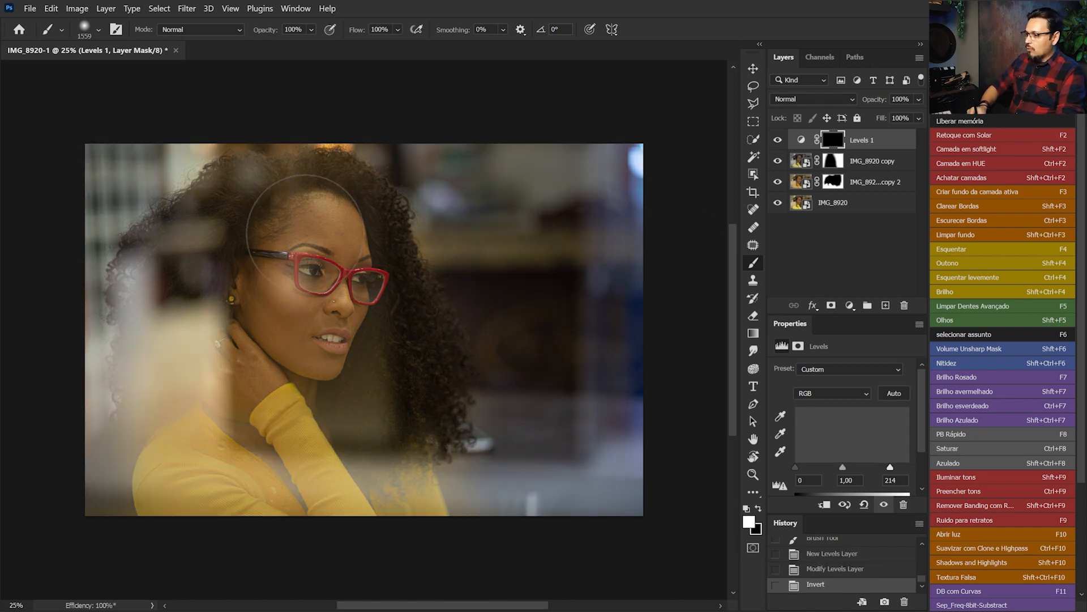
pyautogui.moveTo(304, 283)
pyautogui.mouseDown()
pyautogui.moveTo(304, 248)
pyautogui.moveTo(332, 365)
pyautogui.moveTo(322, 247)
pyautogui.moveTo(329, 328)
pyautogui.moveTo(326, 262)
pyautogui.moveTo(312, 248)
pyautogui.moveTo(343, 358)
pyautogui.moveTo(316, 324)
pyautogui.moveTo(311, 267)
pyautogui.mouseUp()
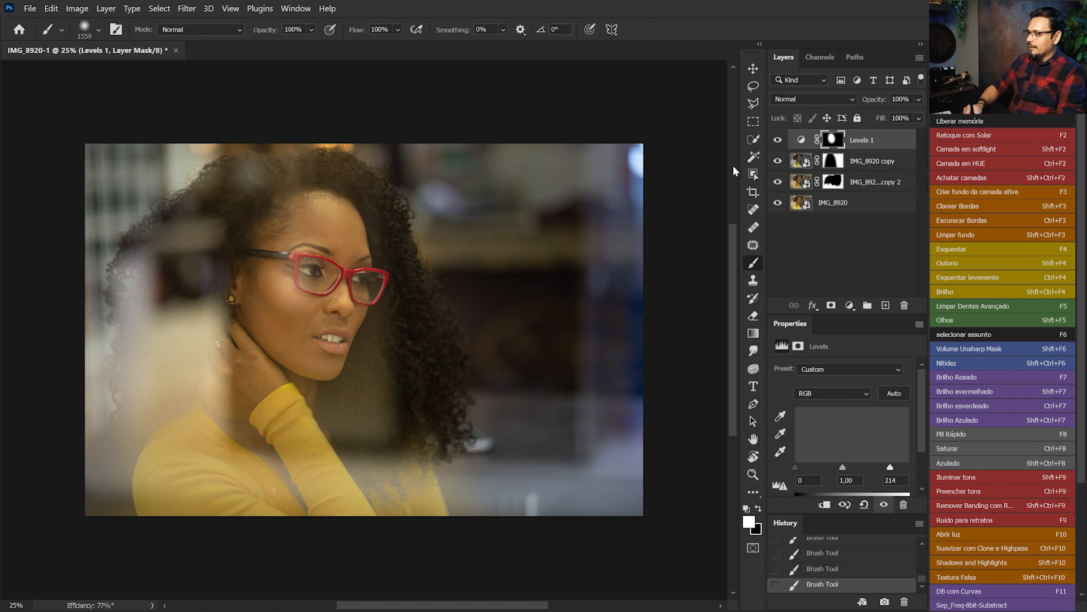
pyautogui.click(778, 140)
pyautogui.click(778, 140)
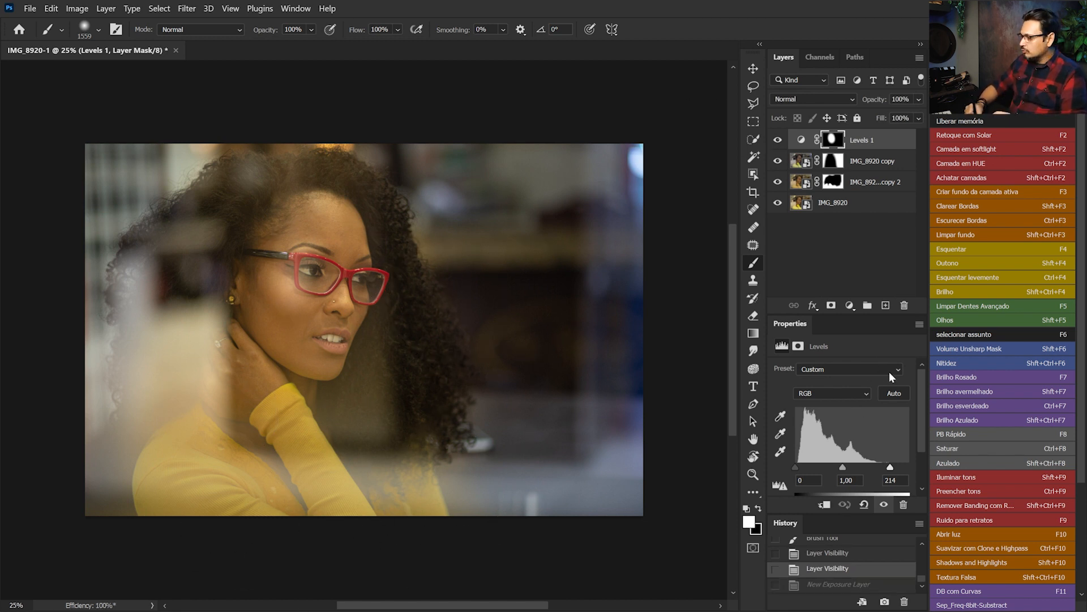
# Step: Add a Curves adjustment layer and slightly raise the midpoint of its Red channel curve
pyautogui.click(851, 306)
pyautogui.click(870, 393)
pyautogui.click(842, 386)
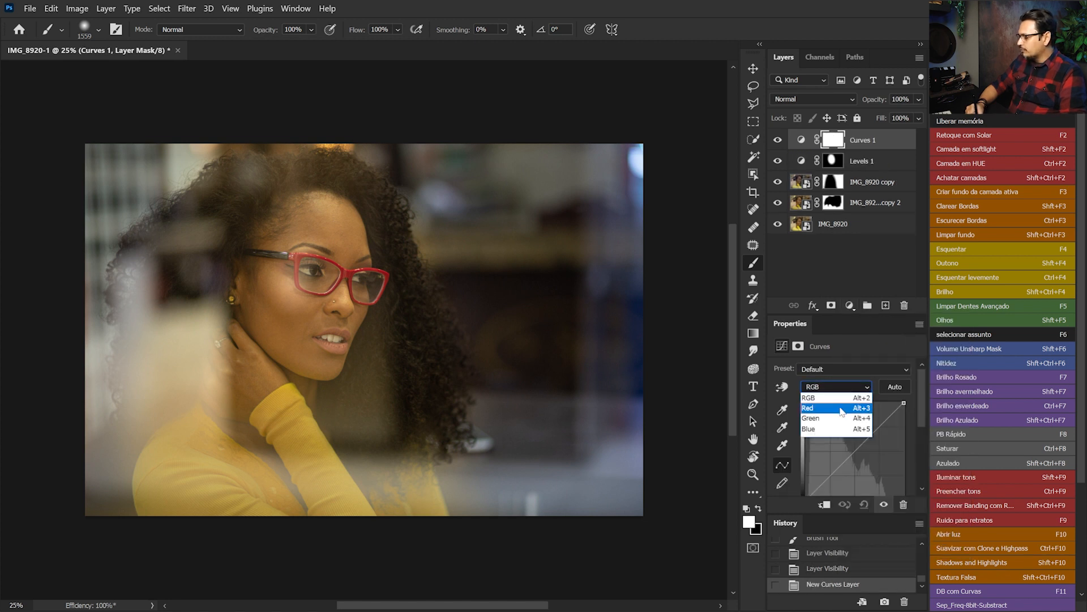
pyautogui.click(842, 408)
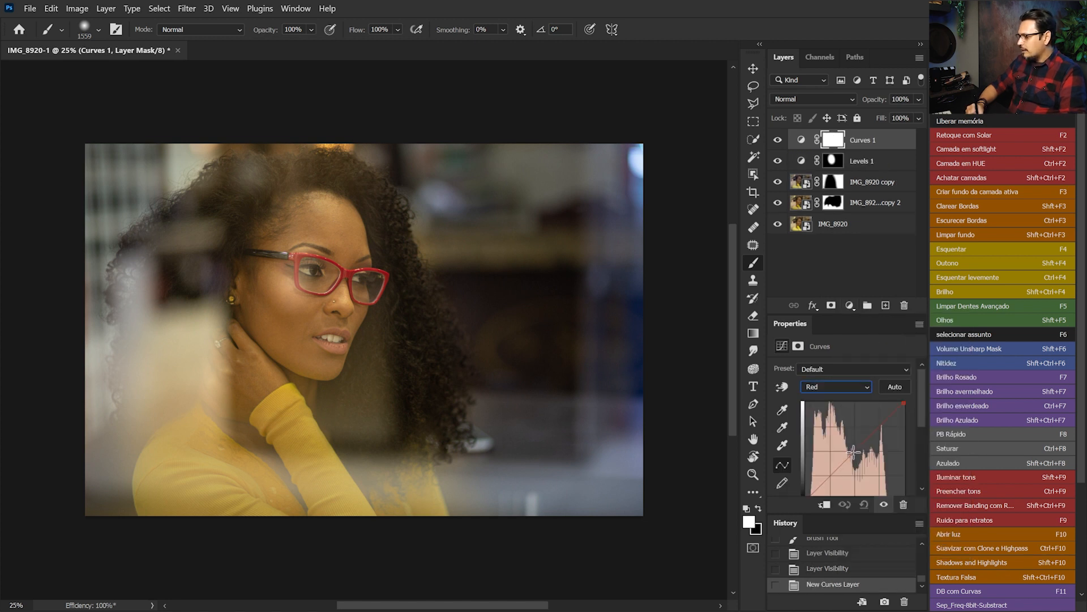
pyautogui.click(853, 451)
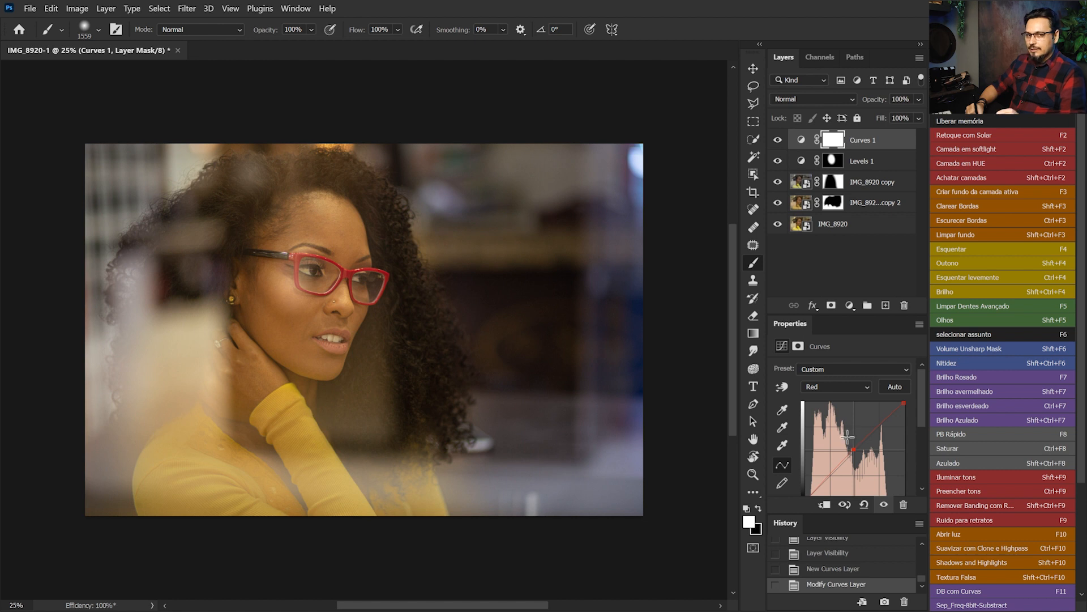
# Step: Slightly raise the midpoint of the Green channel in Curves 1, then show its Blue channel
pyautogui.click(841, 388)
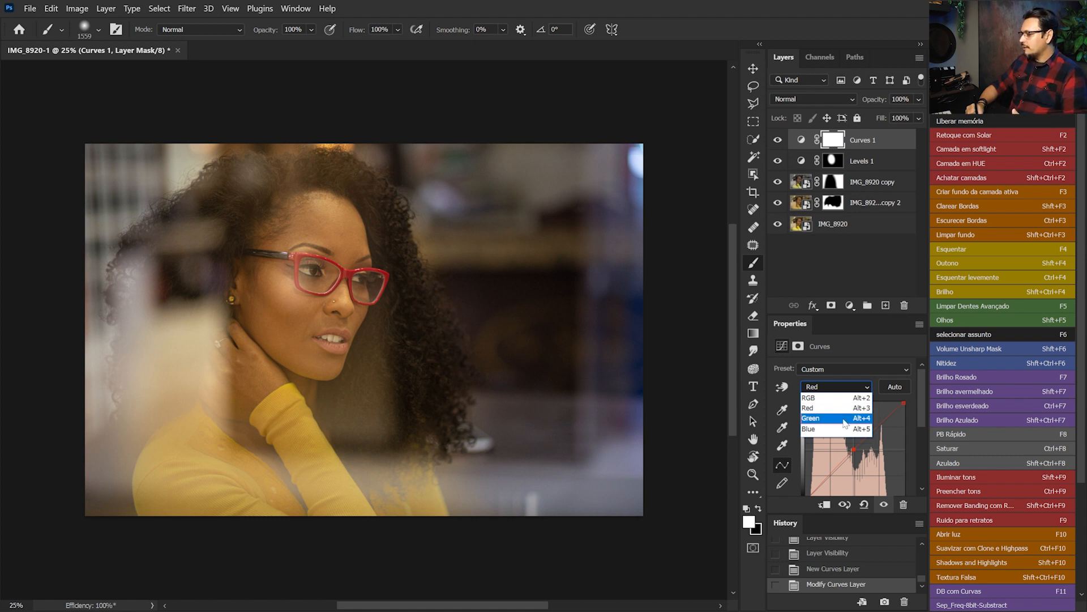
pyautogui.click(842, 419)
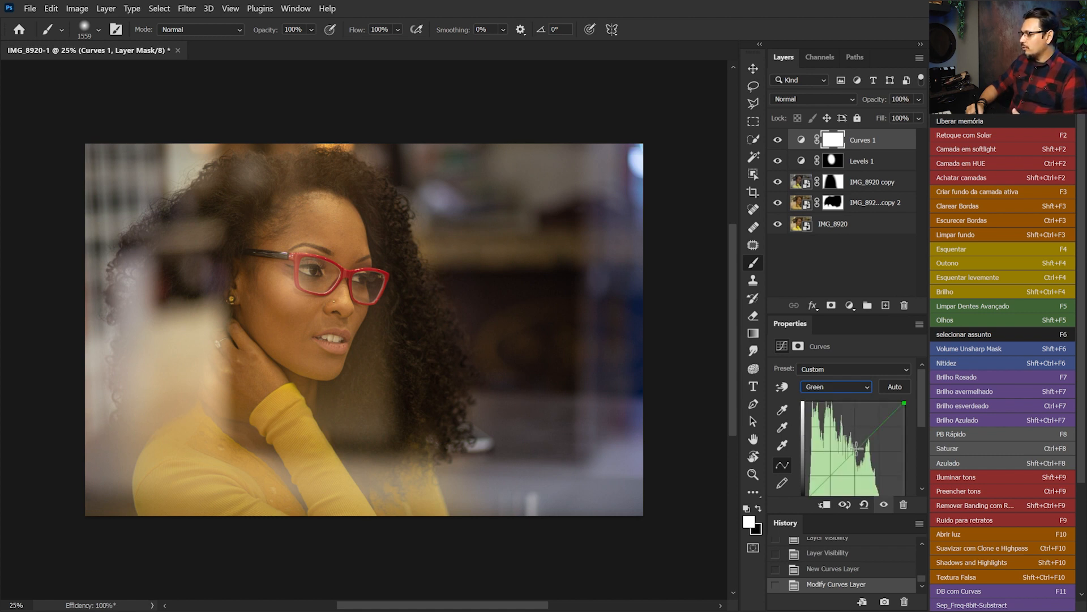
pyautogui.moveTo(854, 448); pyautogui.dragTo(855, 447)
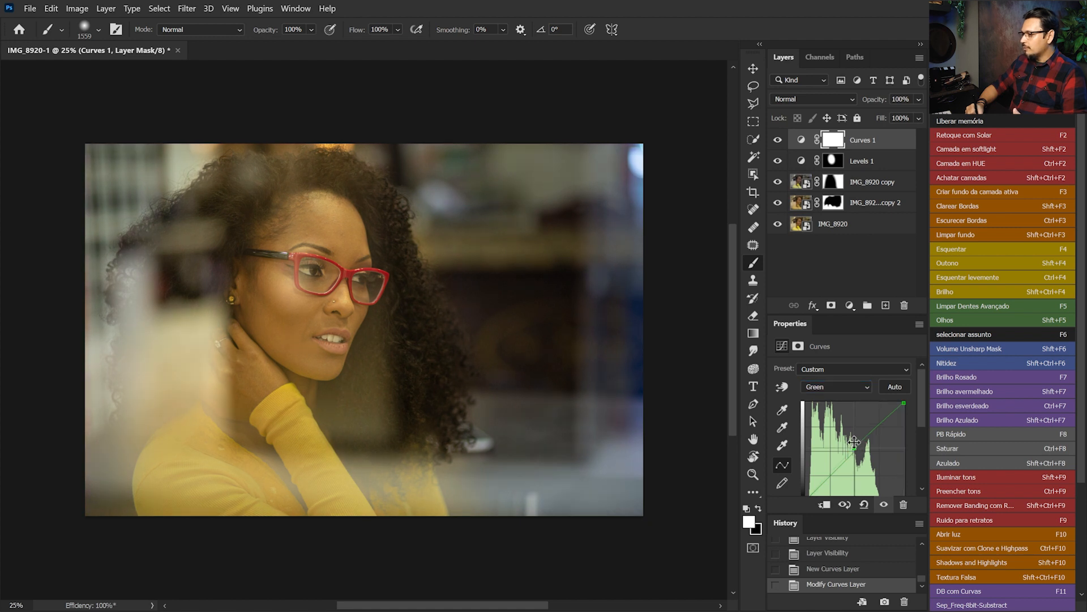
pyautogui.click(841, 385)
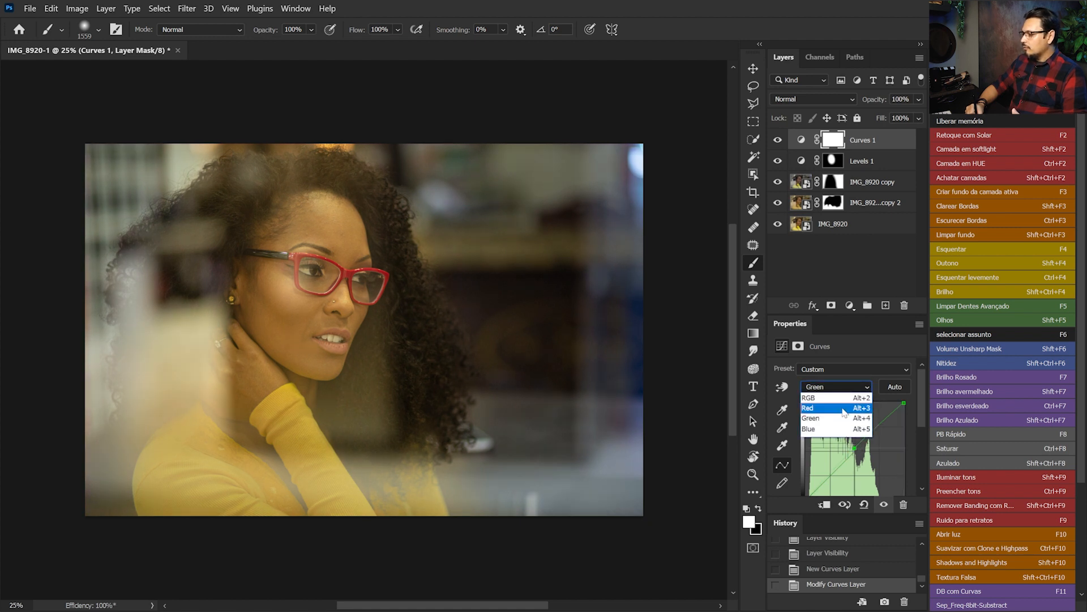
pyautogui.click(846, 432)
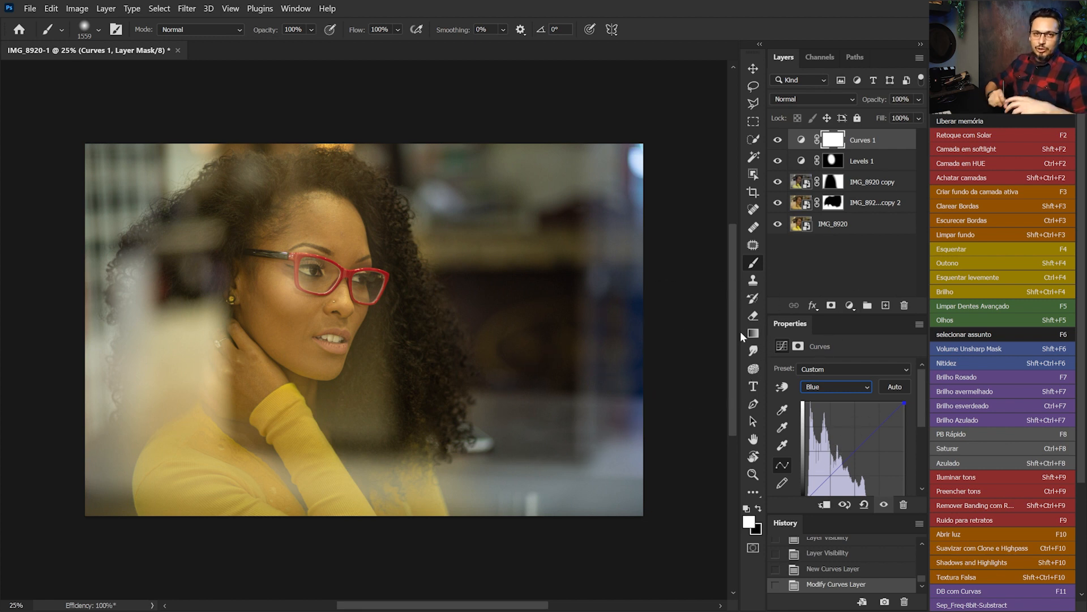
# Step: Invert the Curves 1 mask, replace it with a copy of the Levels 1 mask, and compare the layer off and on
pyautogui.hotkey('ctrl', 'i')
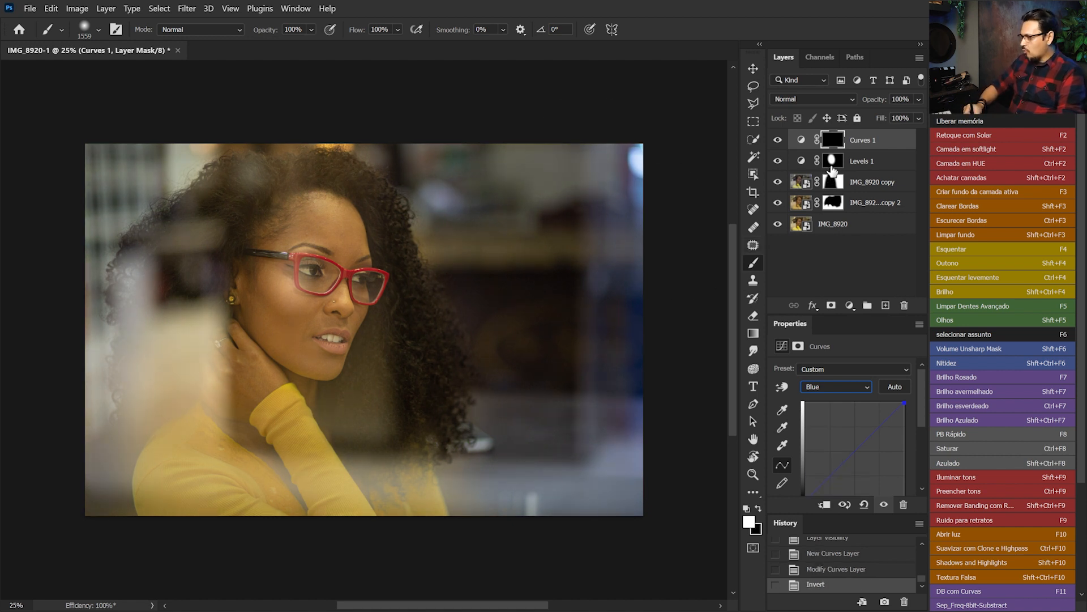
pyautogui.moveTo(836, 164); pyautogui.dragTo(843, 153)
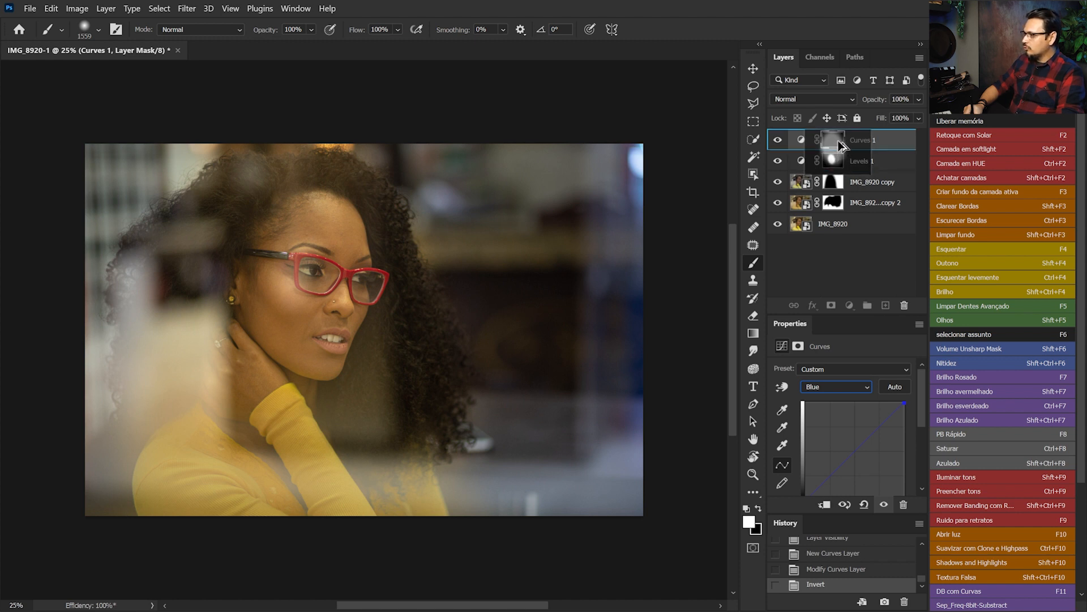
pyautogui.moveTo(843, 146); pyautogui.dragTo(842, 148)
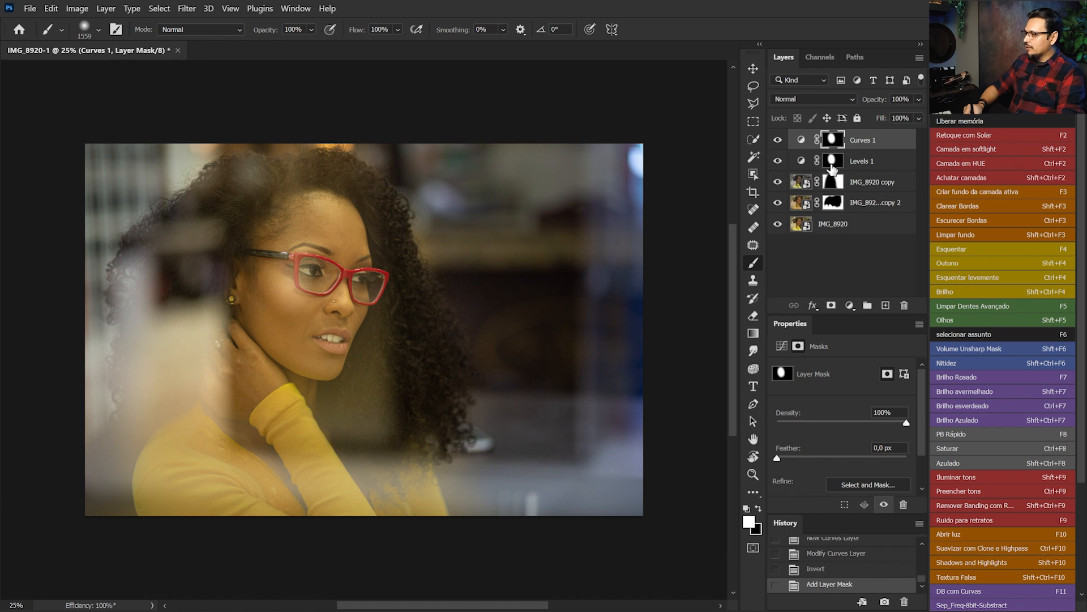
pyautogui.click(778, 140)
pyautogui.click(778, 140)
pyautogui.click(778, 140)
pyautogui.click(778, 142)
# Step: Paint black on the Curves 1 mask around the woman's chin and the edges of her face, and compare the layer off and on
pyautogui.moveTo(408, 356); pyautogui.dragTo(344, 348)
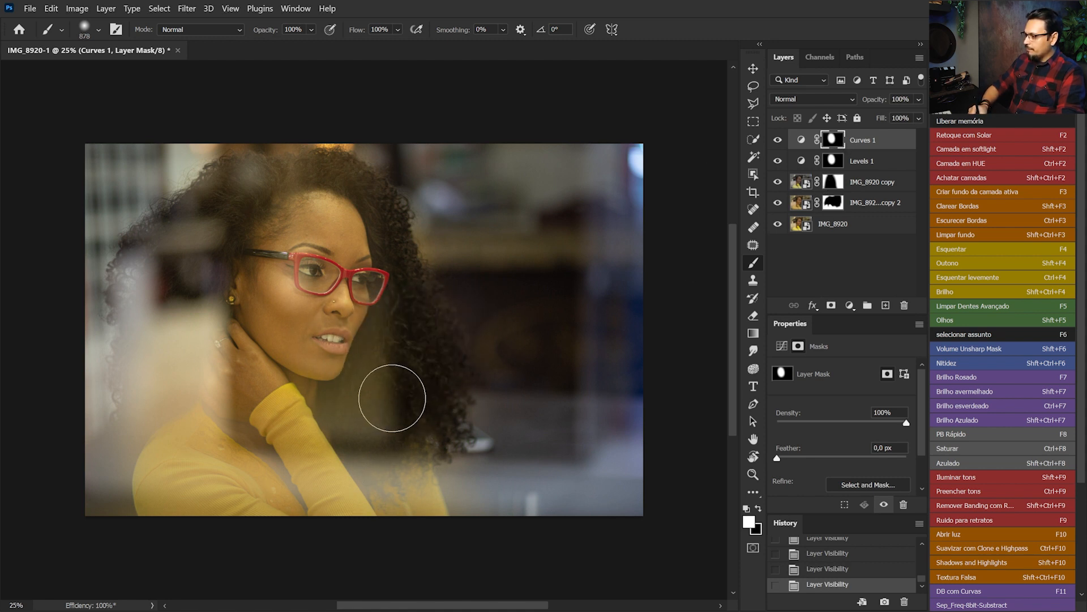
pyautogui.click(756, 508)
pyautogui.moveTo(344, 350)
pyautogui.mouseDown()
pyautogui.moveTo(304, 329)
pyautogui.moveTo(276, 334)
pyautogui.mouseUp()
pyautogui.click(324, 339)
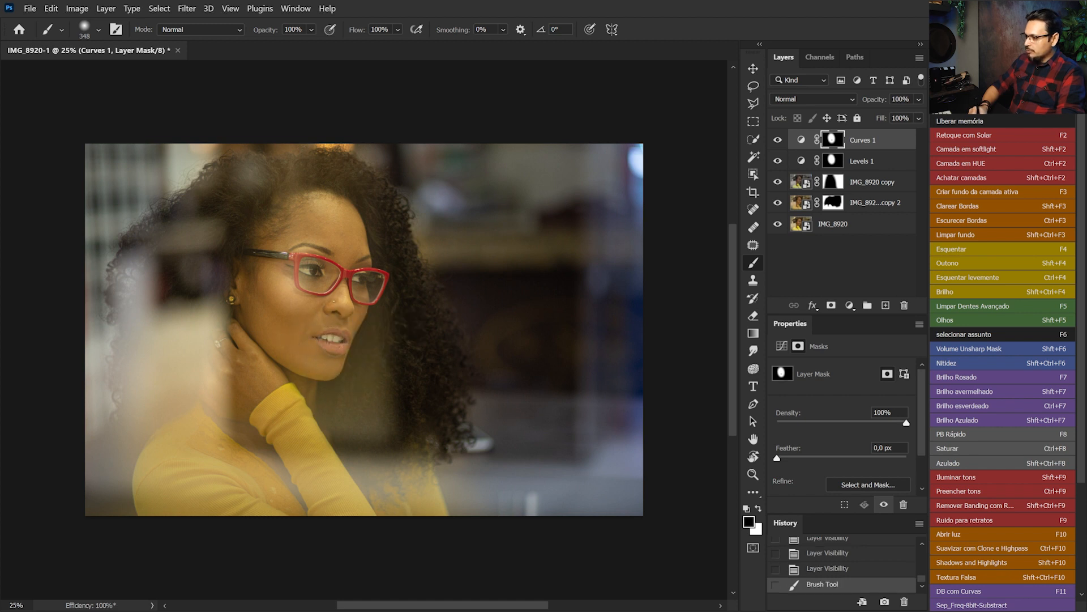
pyautogui.click(340, 342)
pyautogui.click(336, 344)
pyautogui.moveTo(385, 338)
pyautogui.mouseDown()
pyautogui.moveTo(408, 332)
pyautogui.moveTo(381, 363)
pyautogui.moveTo(396, 438)
pyautogui.mouseUp()
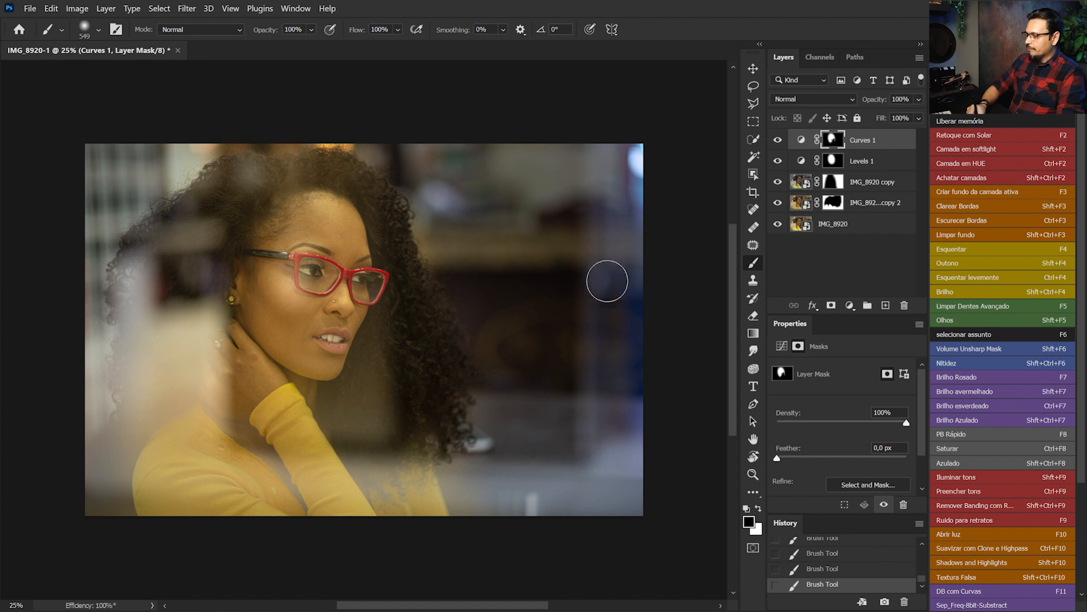
pyautogui.moveTo(249, 168); pyautogui.dragTo(289, 177)
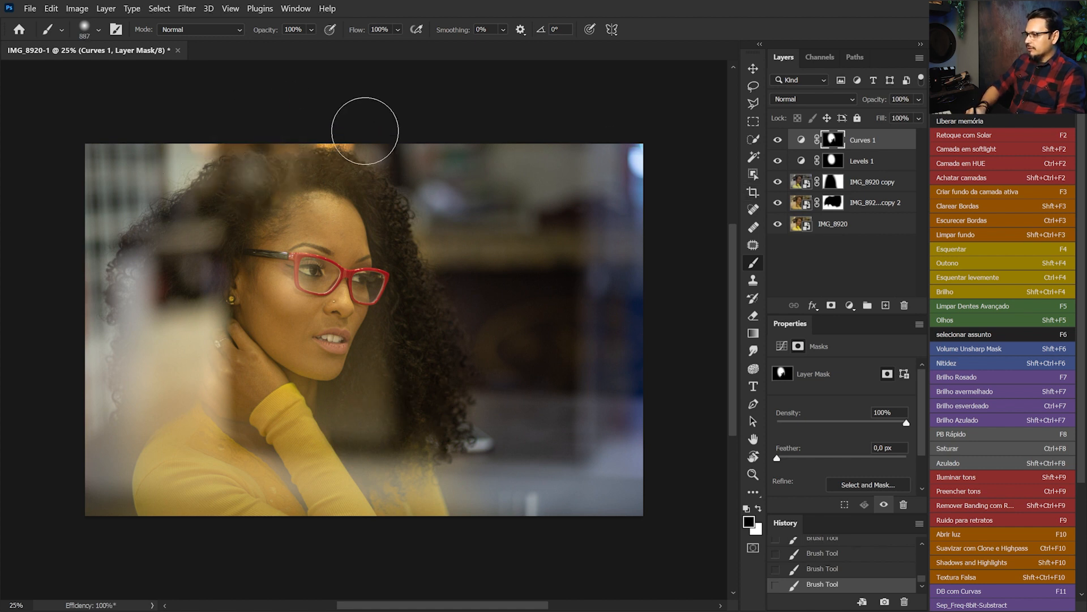
pyautogui.click(777, 145)
pyautogui.click(777, 145)
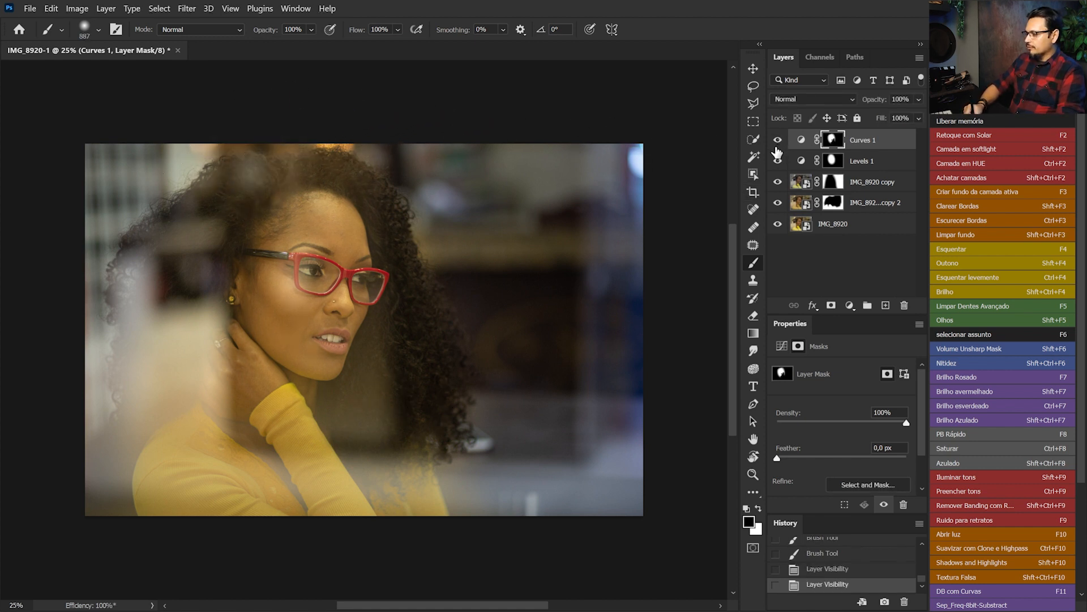
pyautogui.click(779, 141)
pyautogui.click(779, 141)
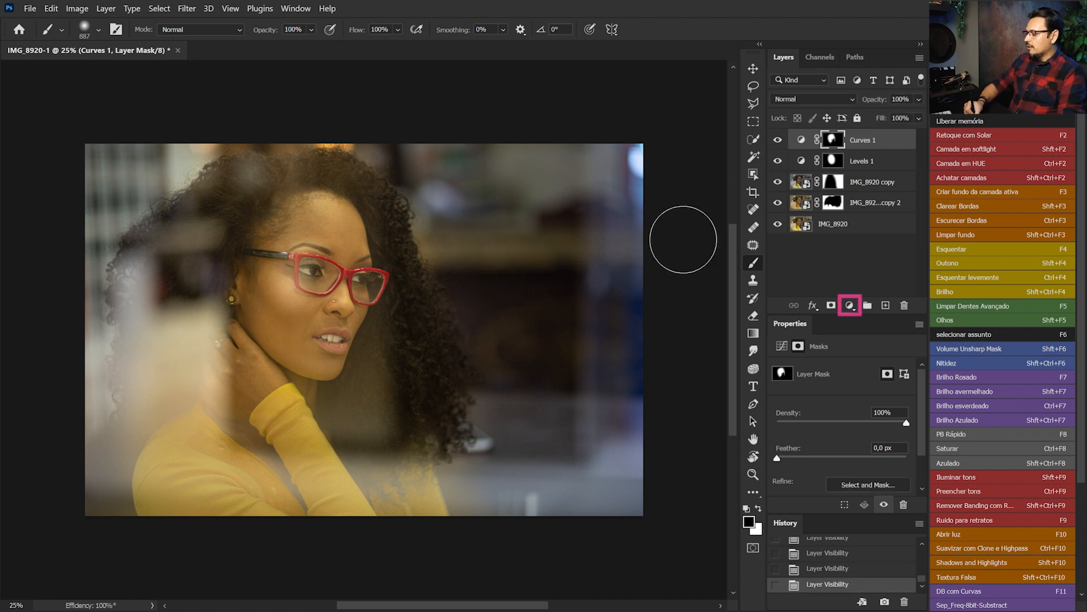
# Step: Add a second Curves adjustment layer and slightly raise the midpoint of its Blue channel curve
pyautogui.click(849, 306)
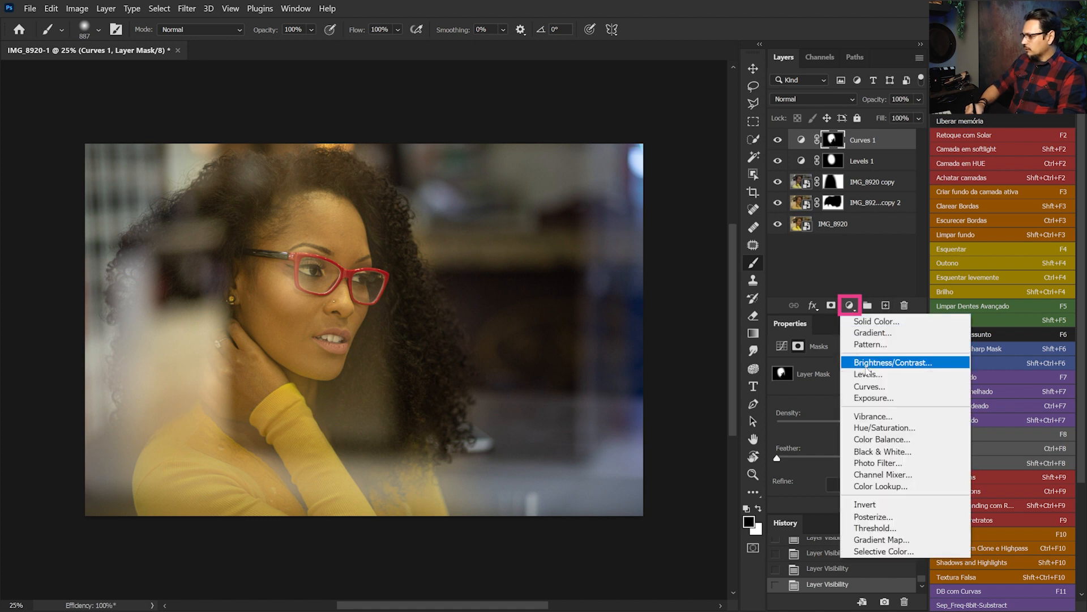
pyautogui.click(851, 381)
pyautogui.click(836, 386)
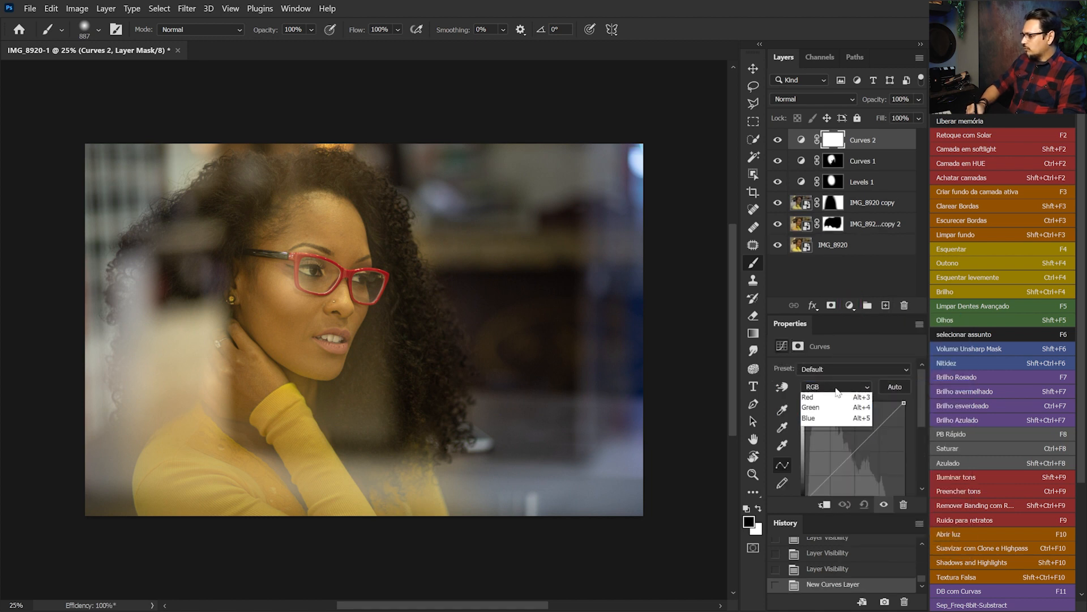
pyautogui.click(833, 434)
pyautogui.moveTo(854, 453); pyautogui.dragTo(855, 448)
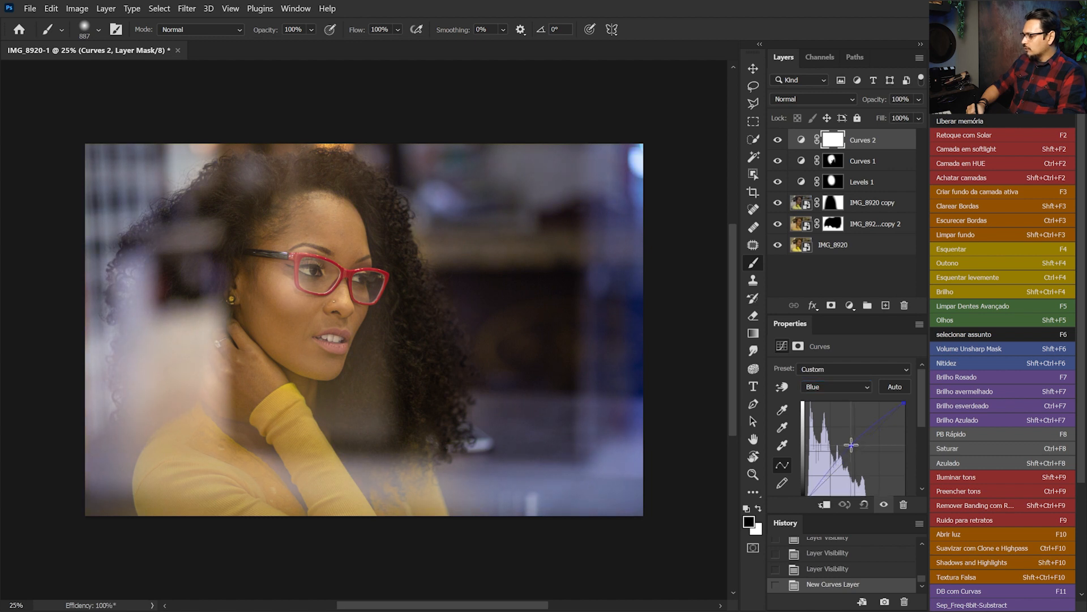
pyautogui.moveTo(852, 448); pyautogui.dragTo(853, 450)
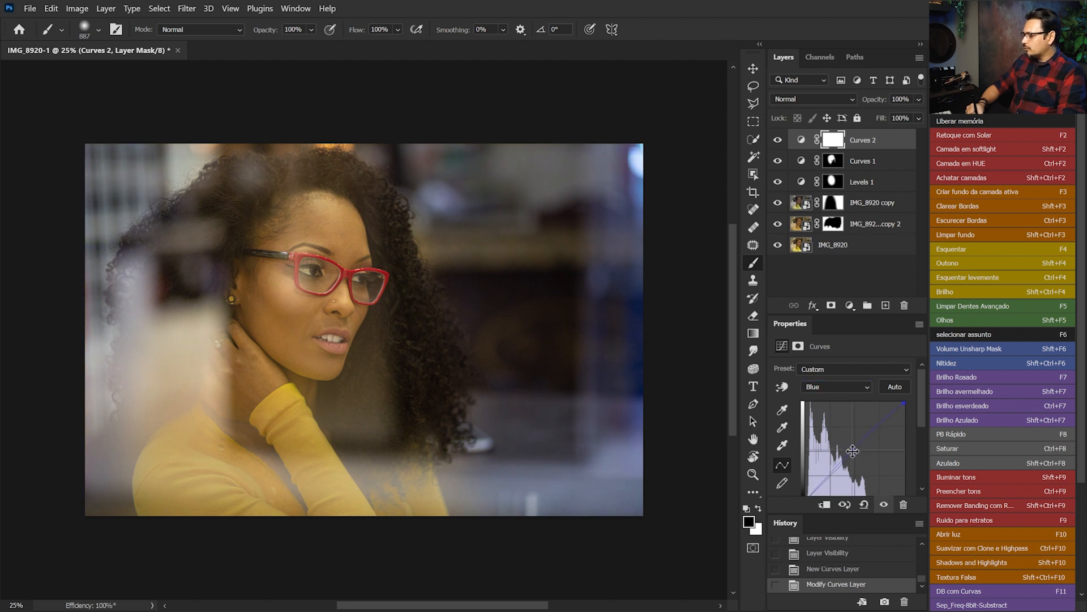
# Step: Replace the Curves 2 mask with a copy of the Curves 1 mask and invert it to limit the adjustment to the background
pyautogui.hotkey('ctrl', 'i')
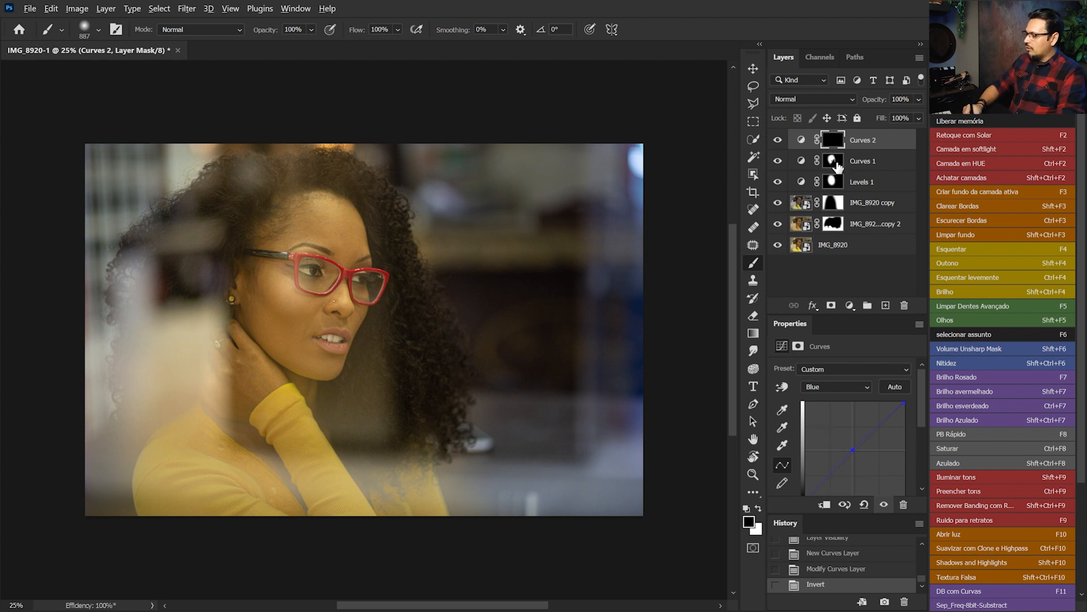
pyautogui.moveTo(839, 163); pyautogui.dragTo(837, 148)
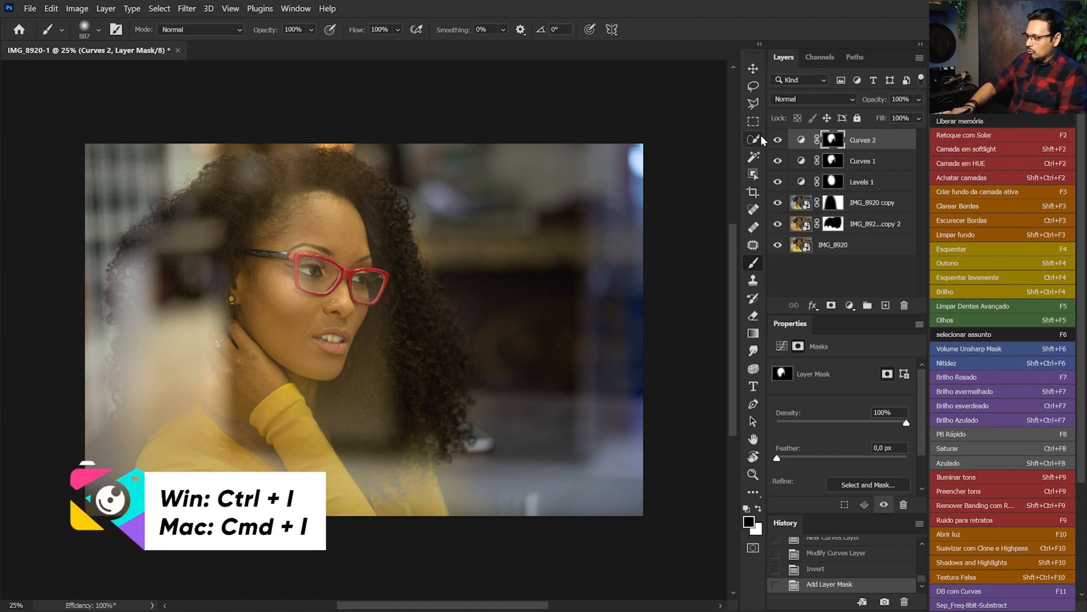
pyautogui.hotkey('ctrl', 'i')
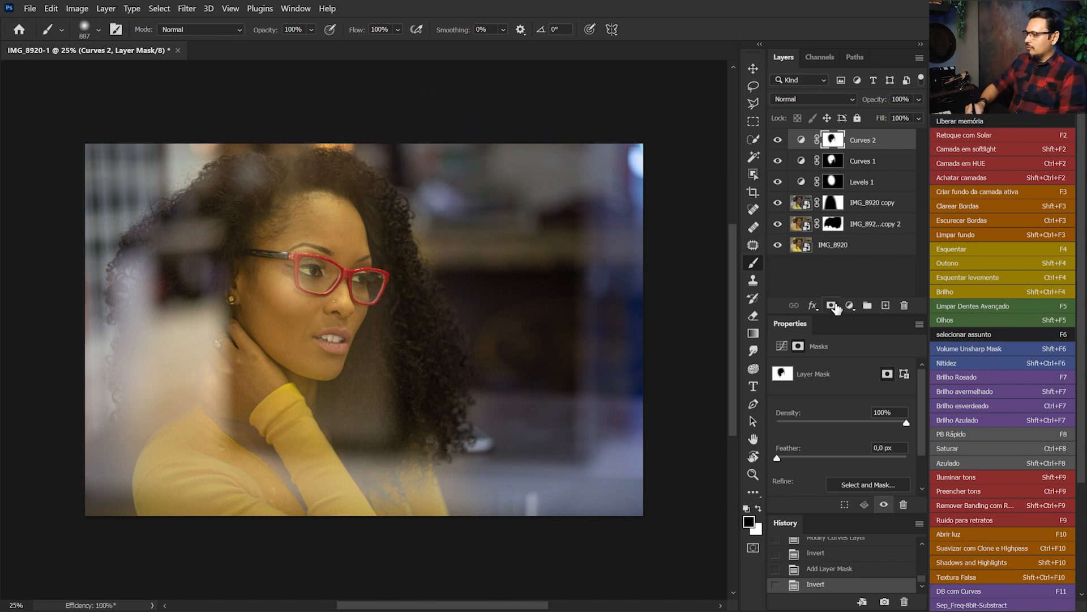
# Step: Add a third Curves adjustment layer that darkens the RGB curve with points at input 142, output 112 and input 46, output 30
pyautogui.click(854, 307)
pyautogui.click(865, 384)
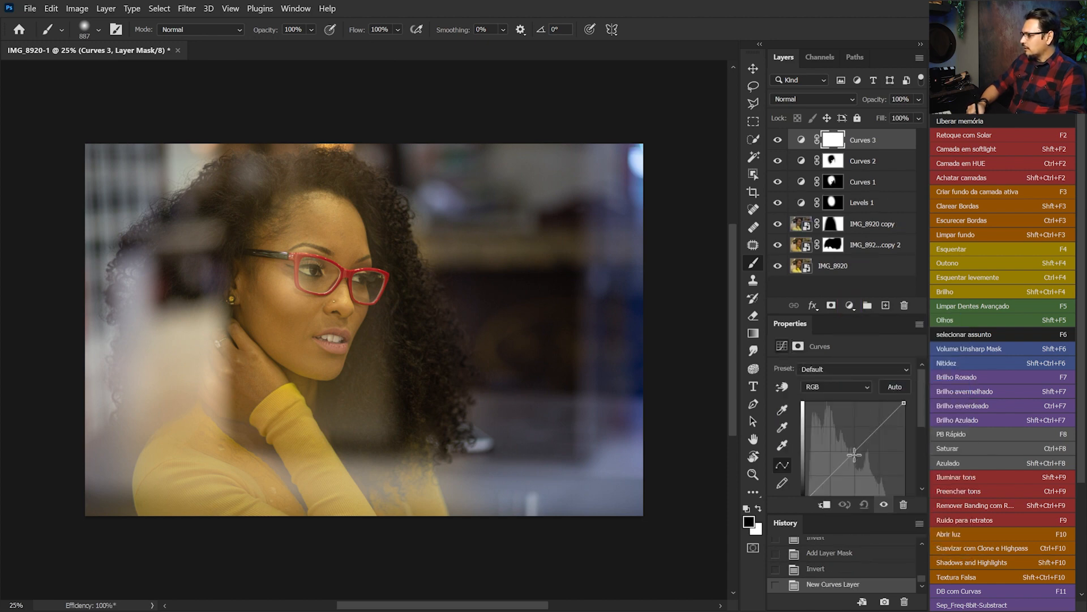
pyautogui.moveTo(855, 453); pyautogui.dragTo(860, 456)
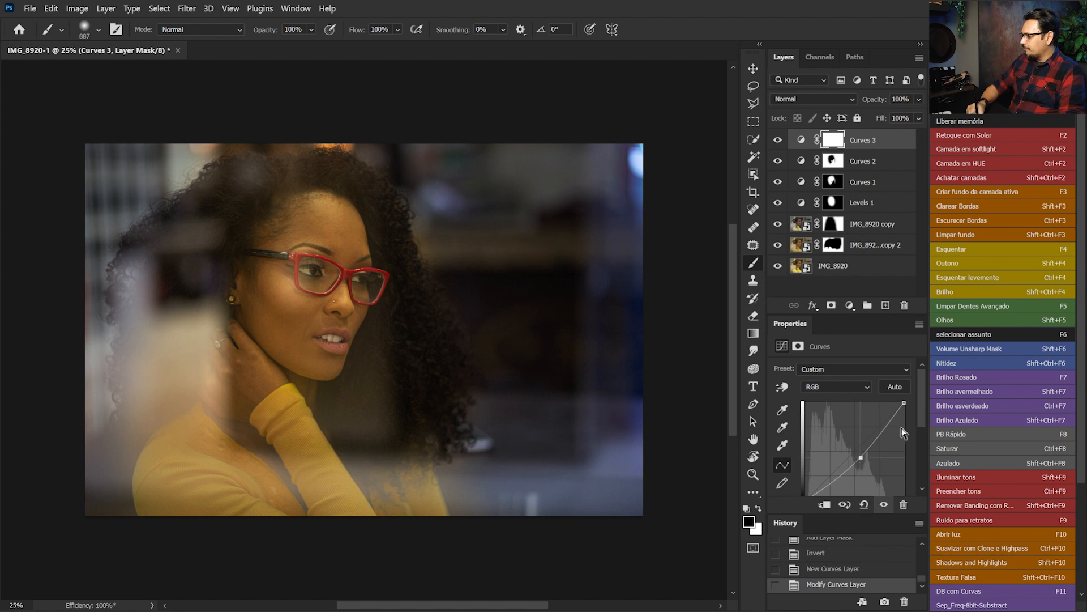
pyautogui.moveTo(919, 405); pyautogui.dragTo(920, 414)
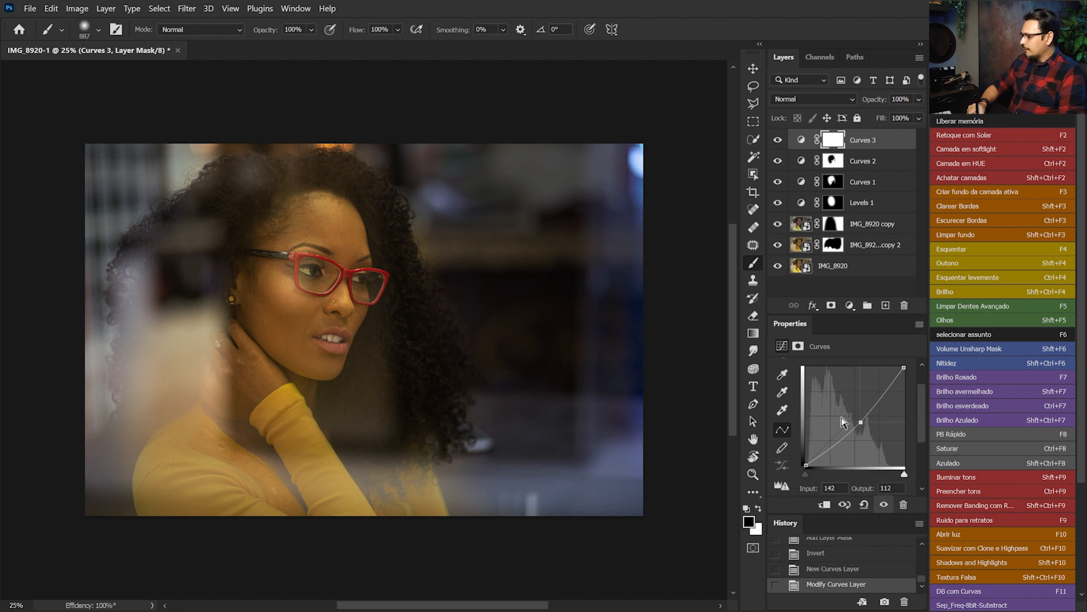
pyautogui.moveTo(824, 451); pyautogui.dragTo(825, 454)
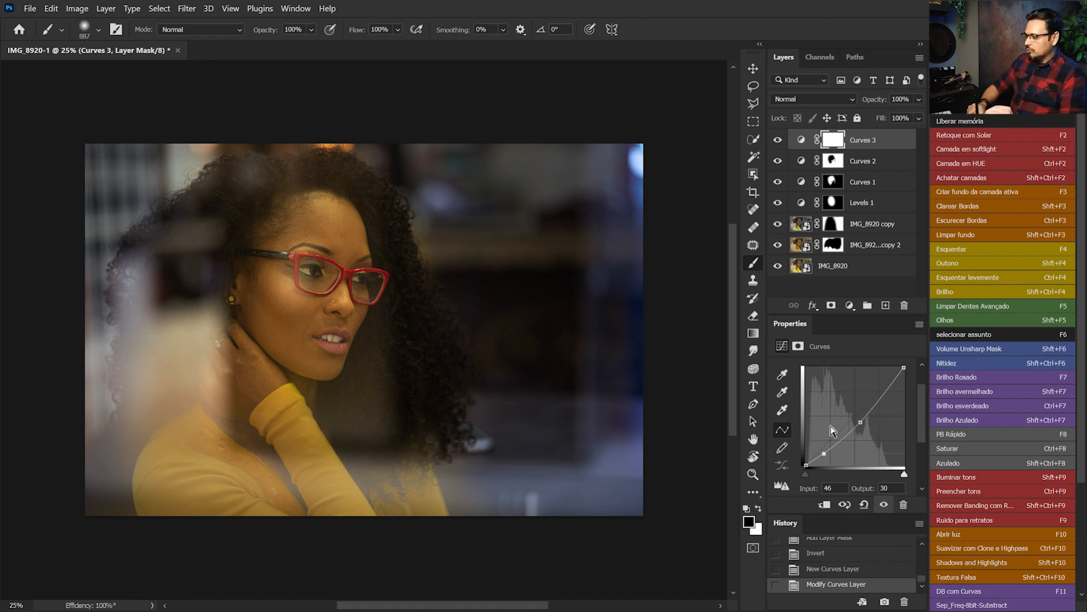
# Step: Lift the black point of the Curves 3 RGB curve to input 0, output 12
pyautogui.click(806, 463)
pyautogui.moveTo(801, 463); pyautogui.dragTo(801, 458)
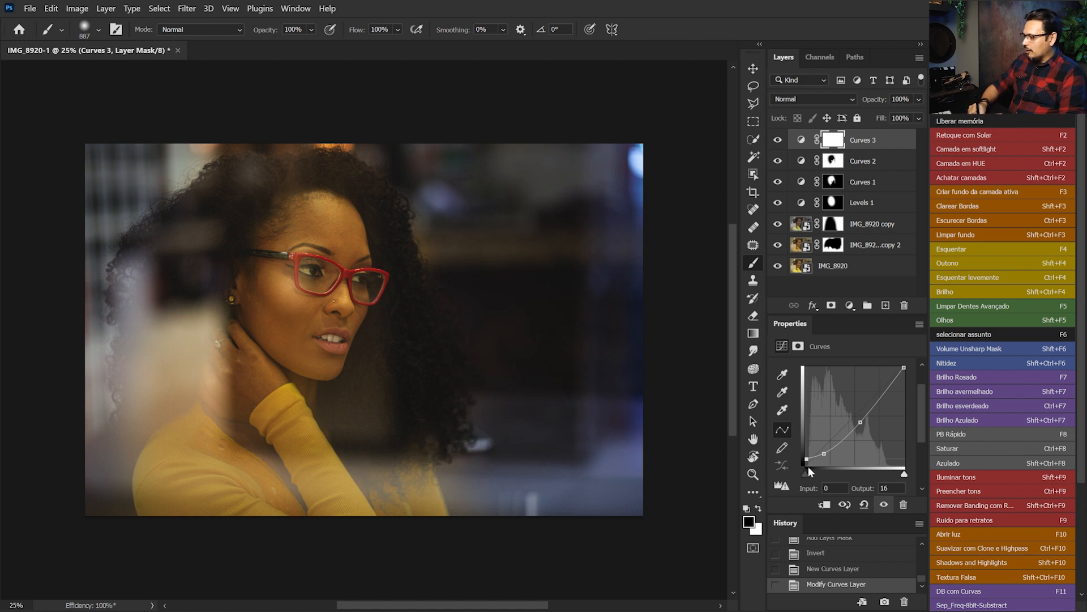
pyautogui.moveTo(805, 459); pyautogui.dragTo(804, 465)
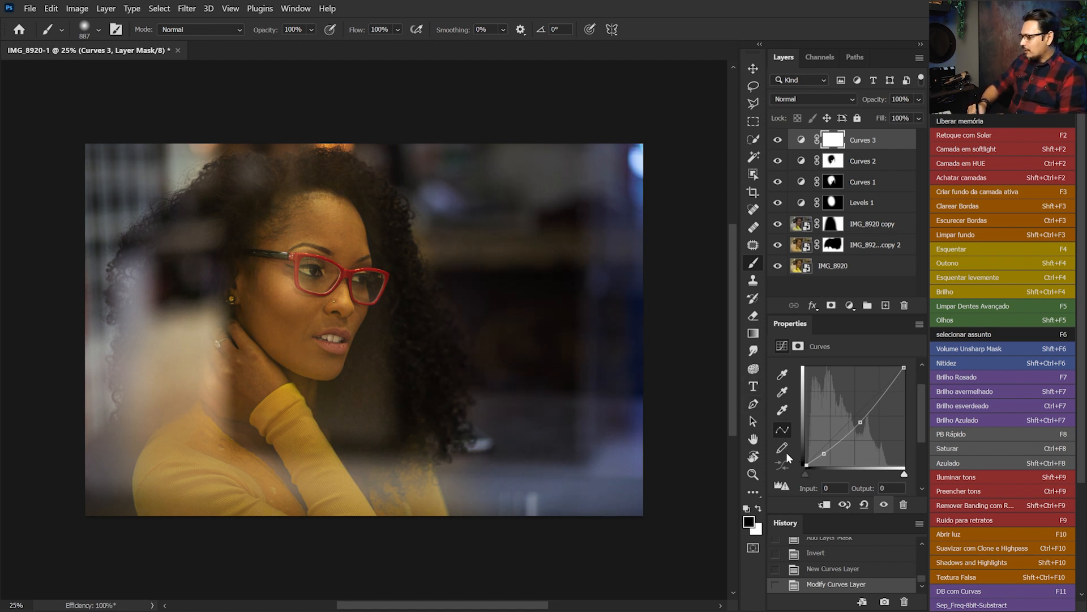
pyautogui.moveTo(805, 463); pyautogui.dragTo(802, 459)
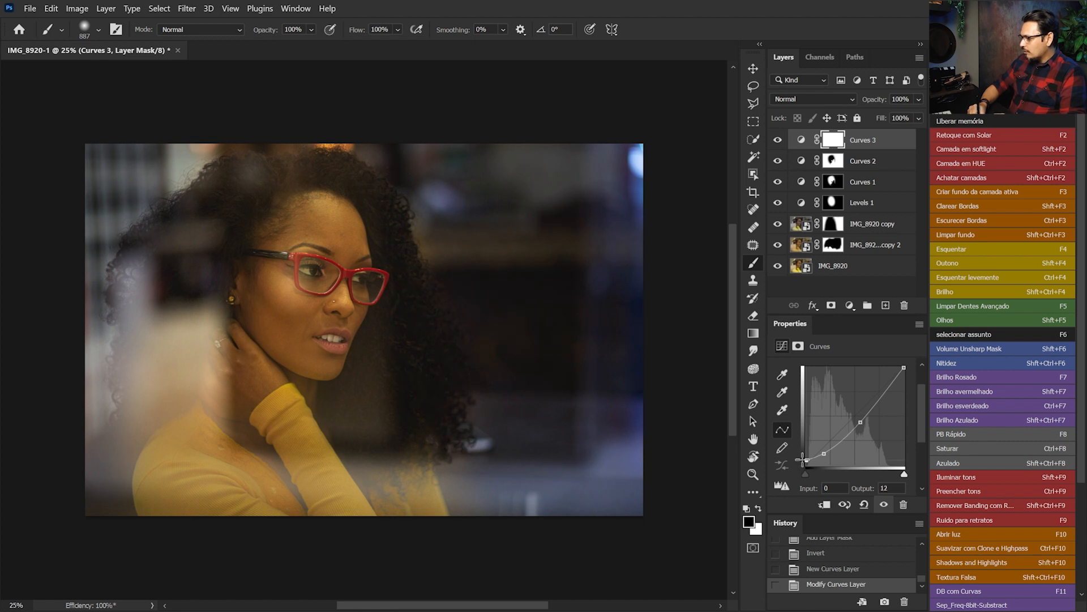
# Step: Replace the Curves 3 mask with a copy of the Curves 2 mask to leave the face out of the darkening
pyautogui.click(835, 166)
pyautogui.moveTo(835, 176); pyautogui.dragTo(833, 141)
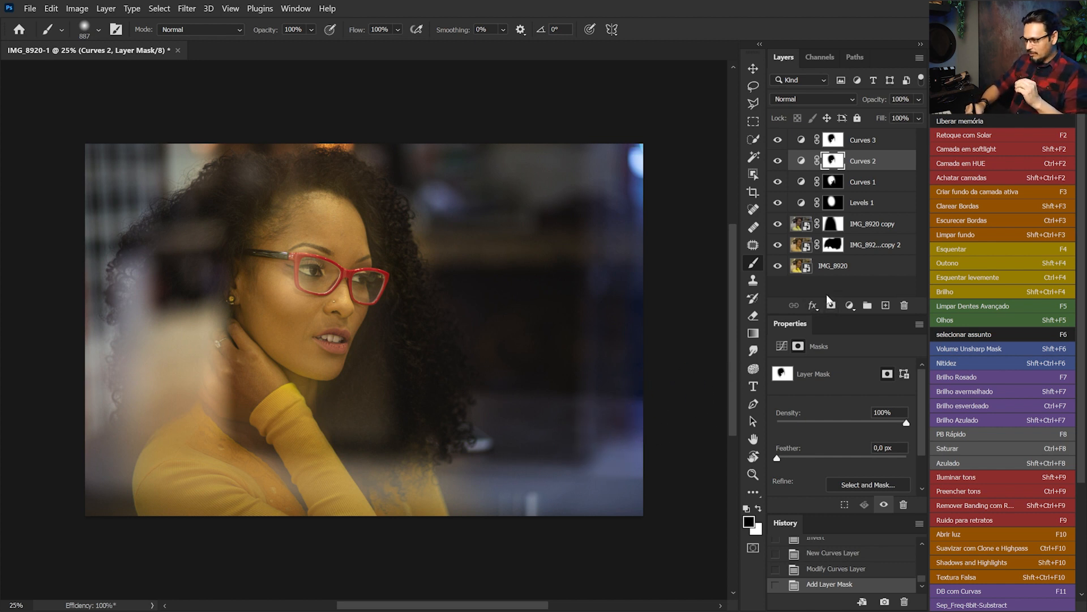
# Step: Add a Hue/Saturation adjustment layer above Curves 3, target the yellows by sampling the forehead skin and reduce their saturation to -100
pyautogui.click(875, 141)
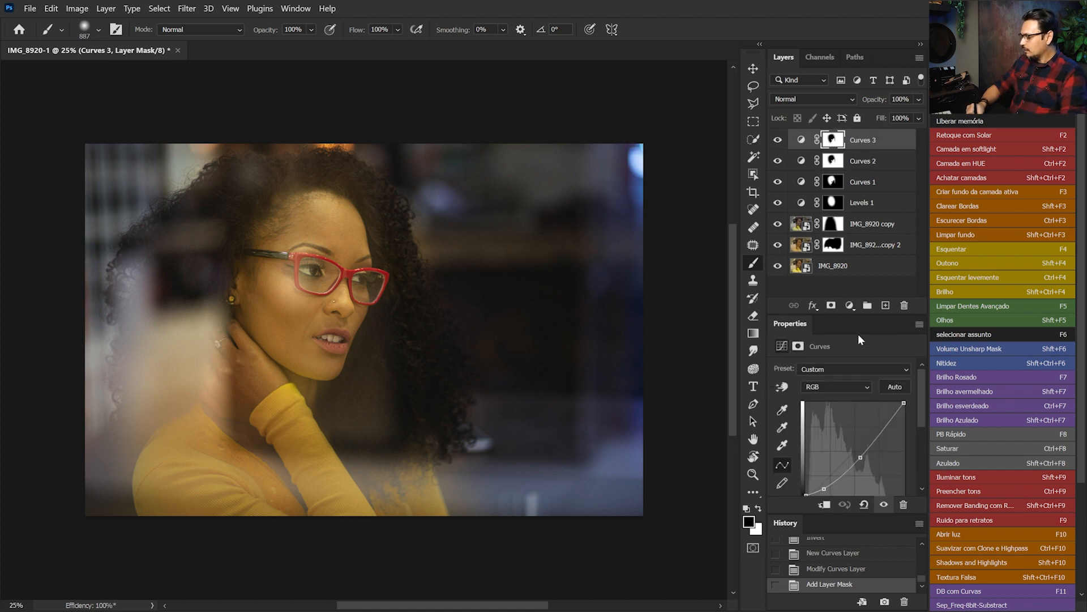
pyautogui.click(849, 307)
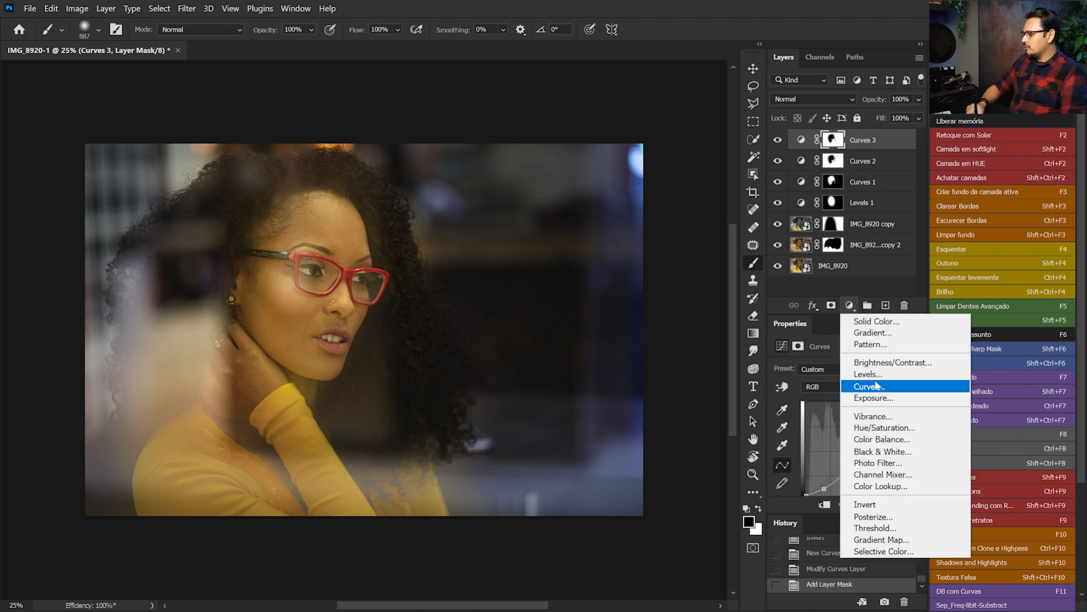
pyautogui.click(881, 428)
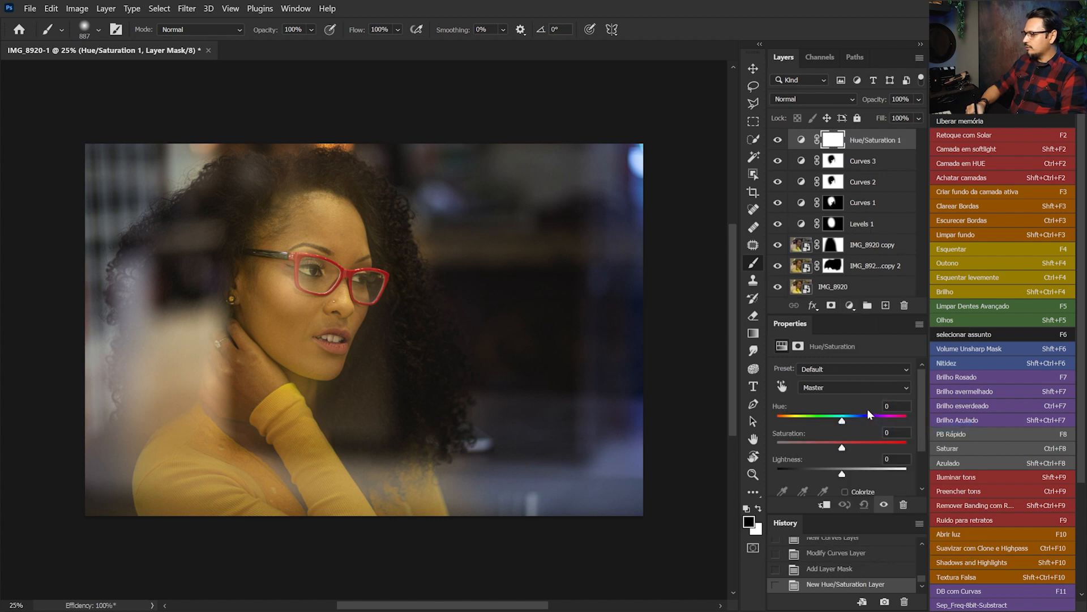
pyautogui.click(782, 385)
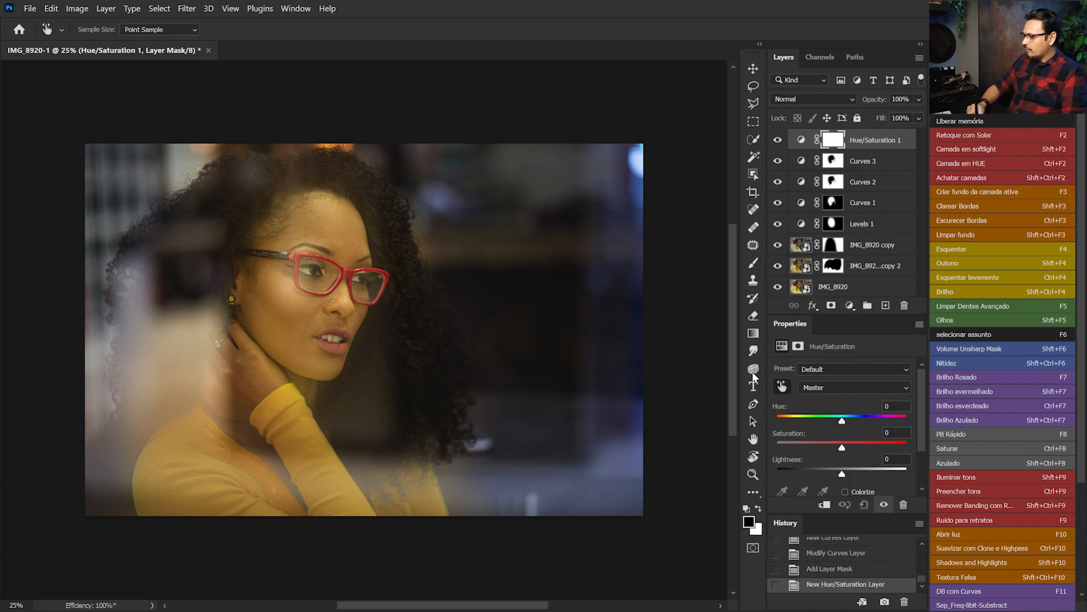
pyautogui.moveTo(363, 235); pyautogui.dragTo(286, 238)
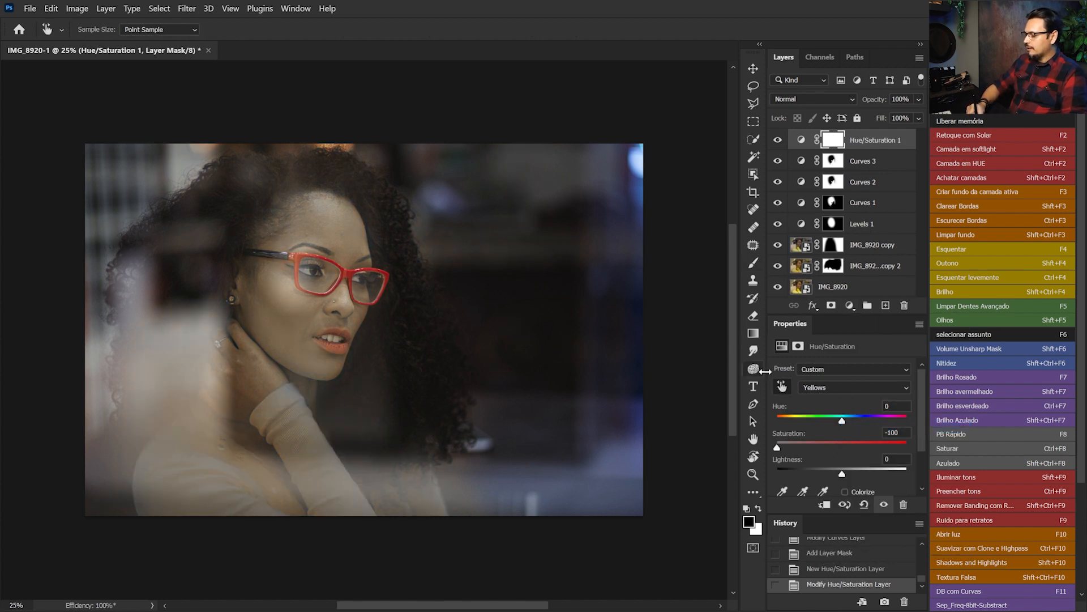
pyautogui.scroll(-2, 921, 434)
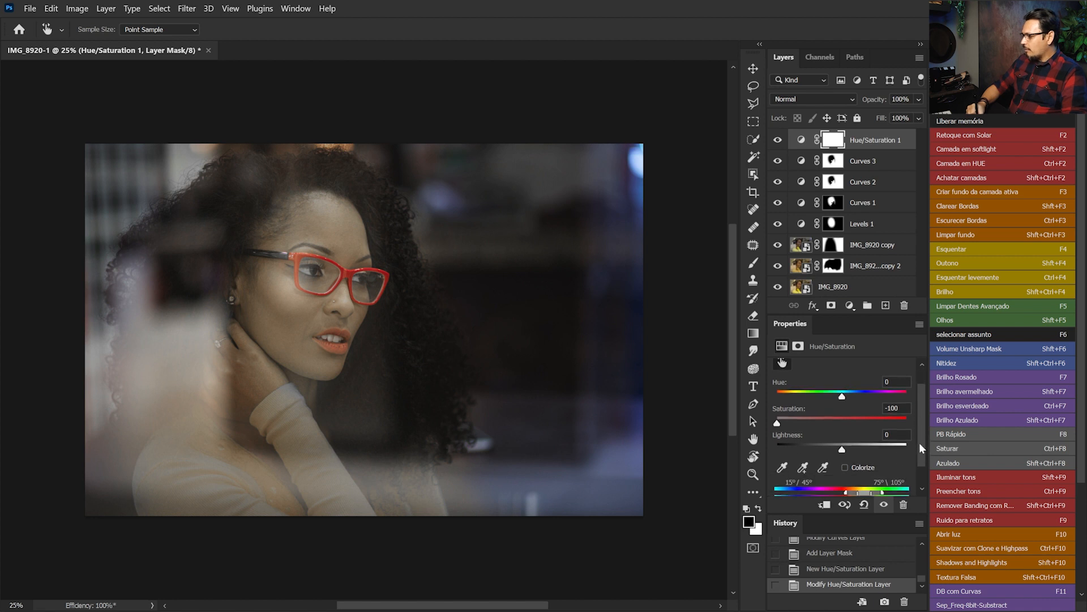
pyautogui.click(782, 363)
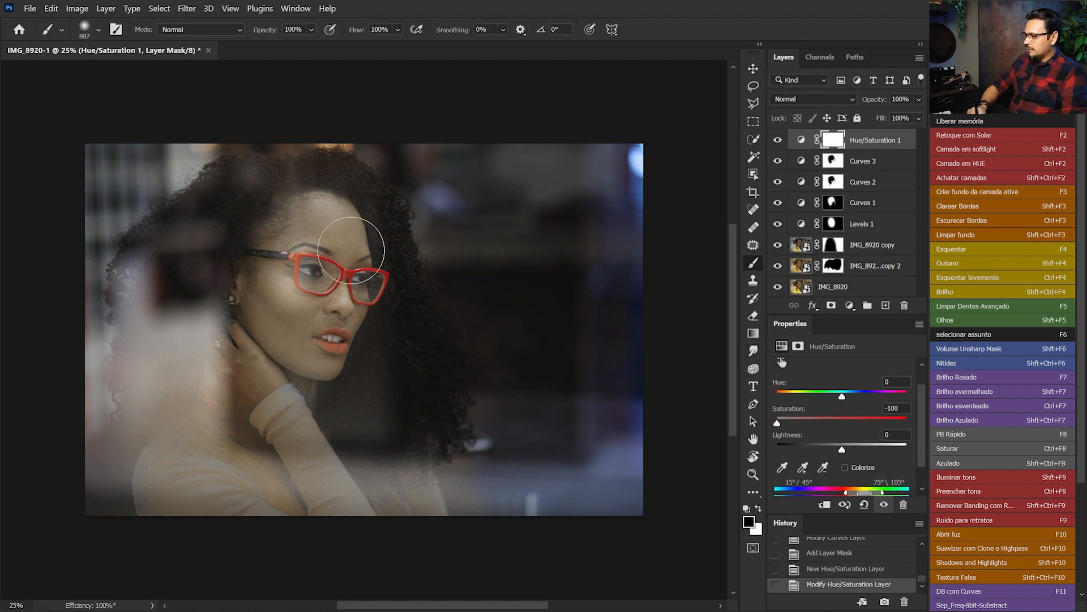
# Step: Narrow the Hue/Saturation color range, sample the forehead skin as its target and add a second forehead sample to the range
pyautogui.moveTo(921, 432); pyautogui.dragTo(925, 442)
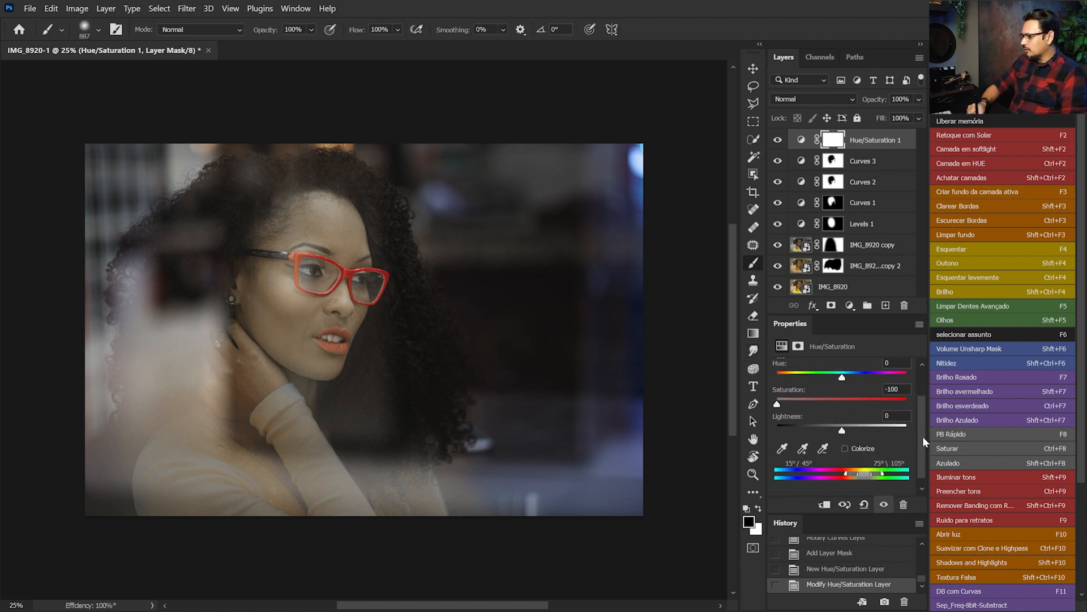
pyautogui.moveTo(885, 477); pyautogui.dragTo(832, 476)
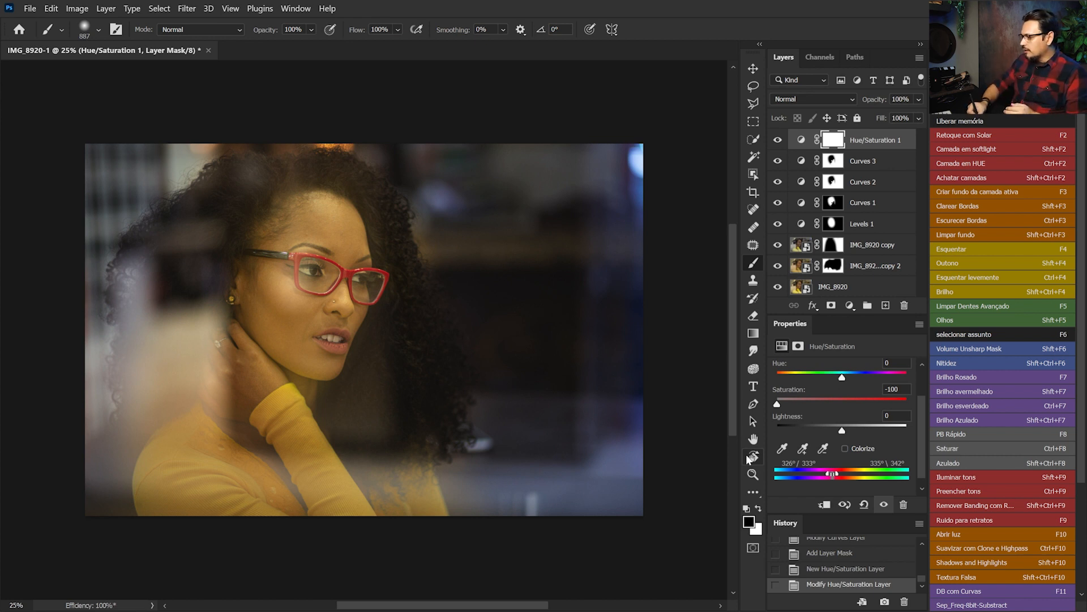
pyautogui.click(783, 449)
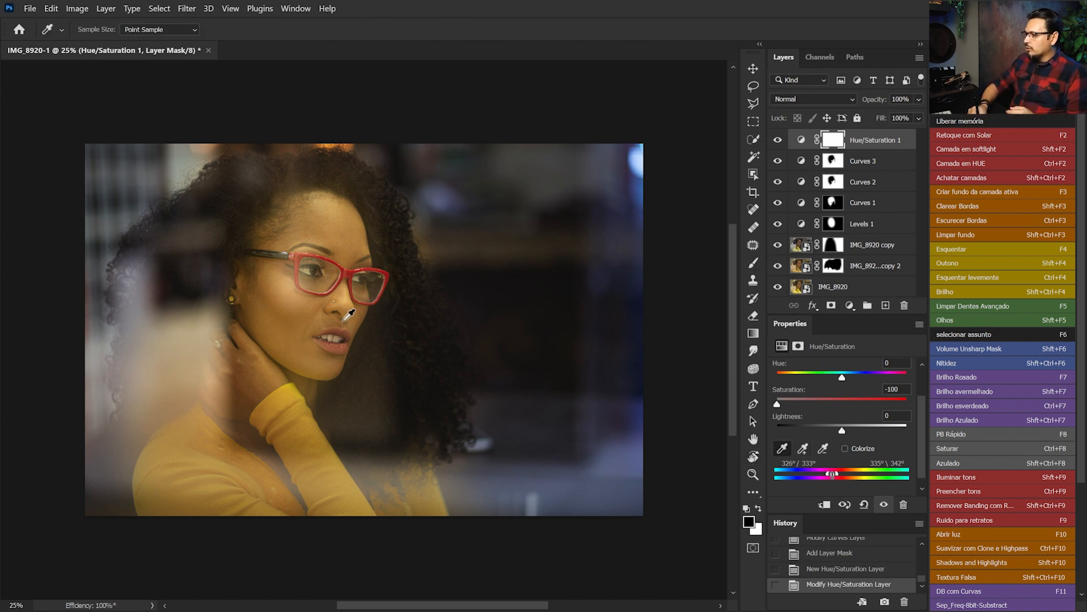
pyautogui.click(348, 253)
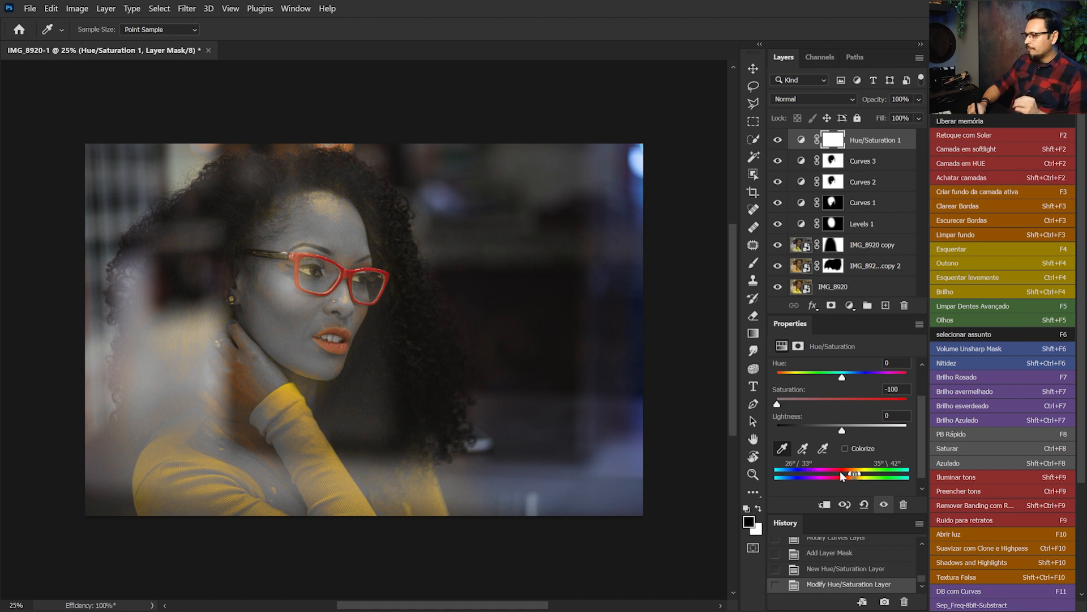
pyautogui.click(803, 448)
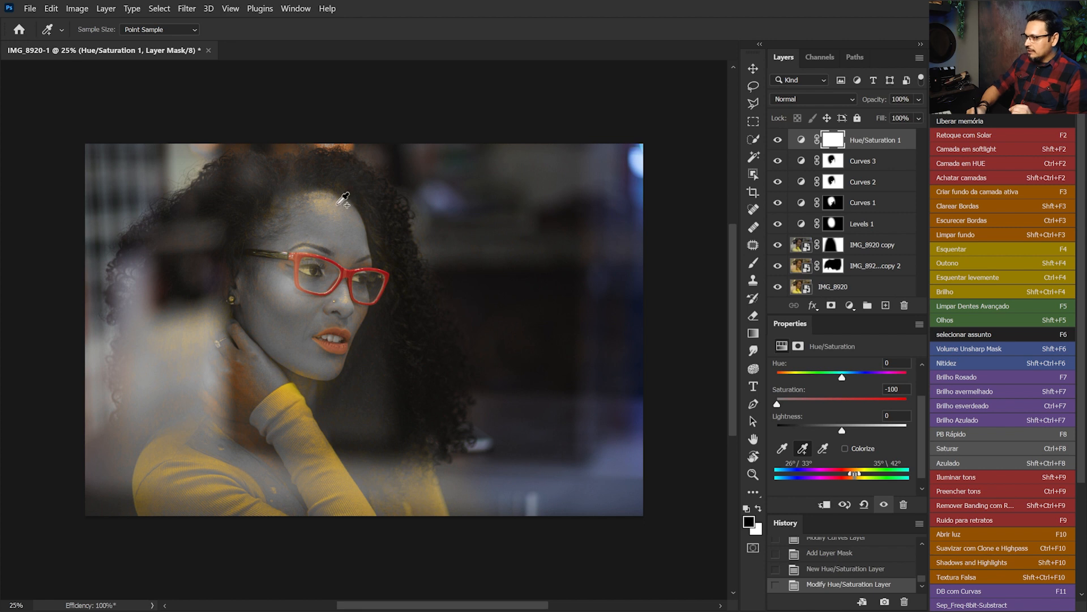
pyautogui.click(333, 242)
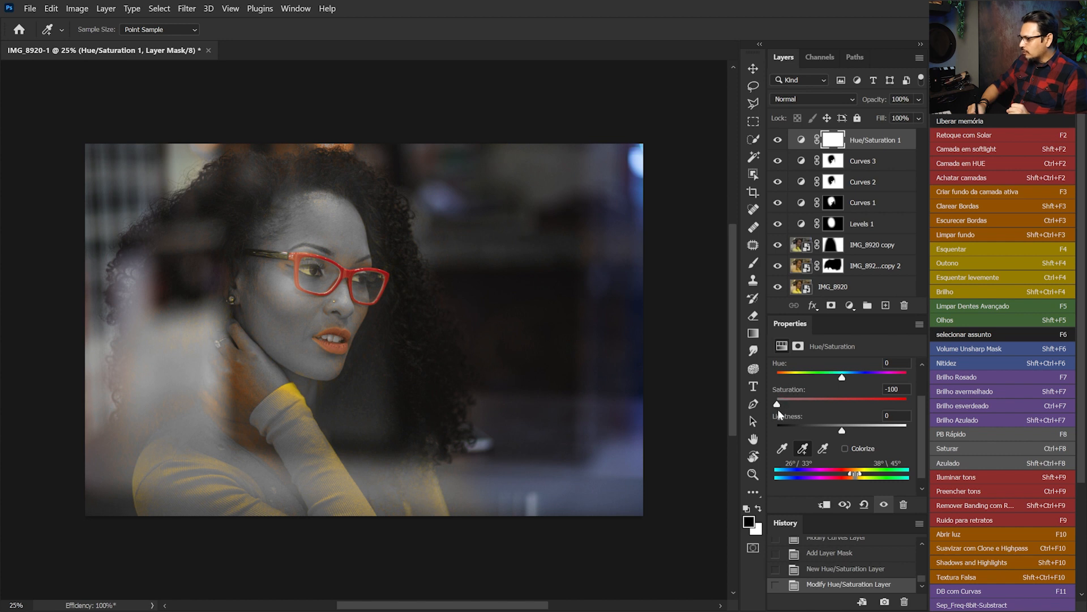
# Step: Set the sampled skin range to Hue -2 and Saturation -10
pyautogui.moveTo(786, 404)
pyautogui.mouseDown()
pyautogui.moveTo(801, 404)
pyautogui.moveTo(792, 396)
pyautogui.mouseUp()
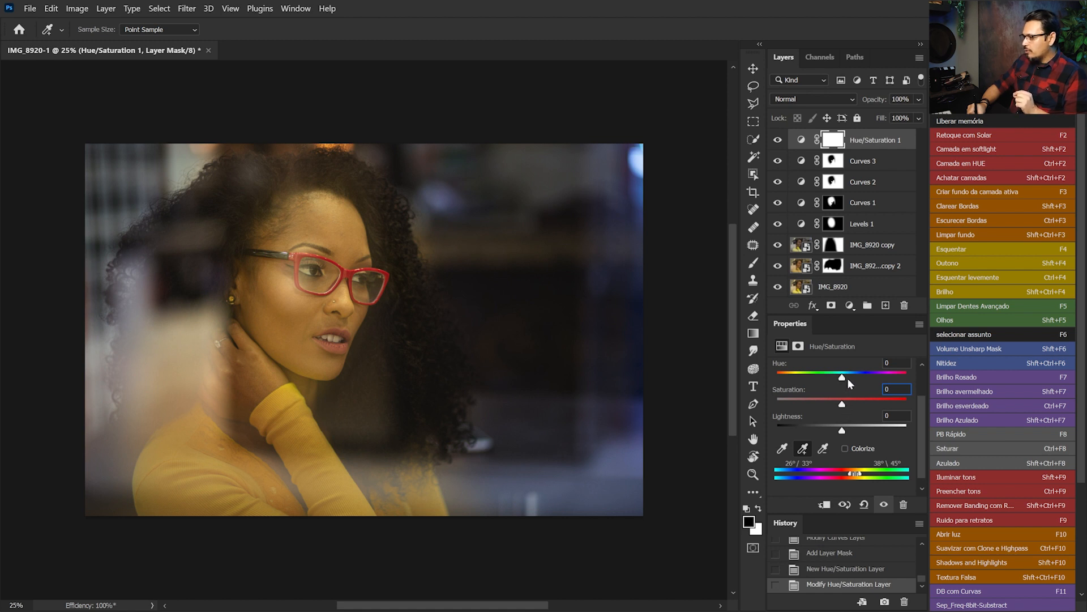
pyautogui.moveTo(843, 377); pyautogui.dragTo(844, 378)
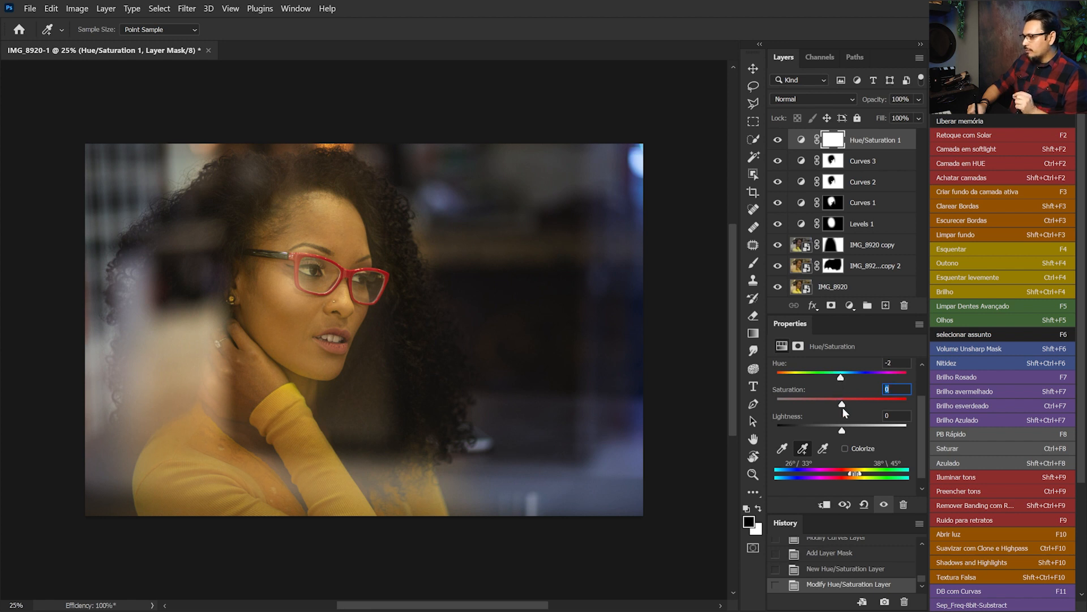
pyautogui.moveTo(843, 406); pyautogui.dragTo(836, 404)
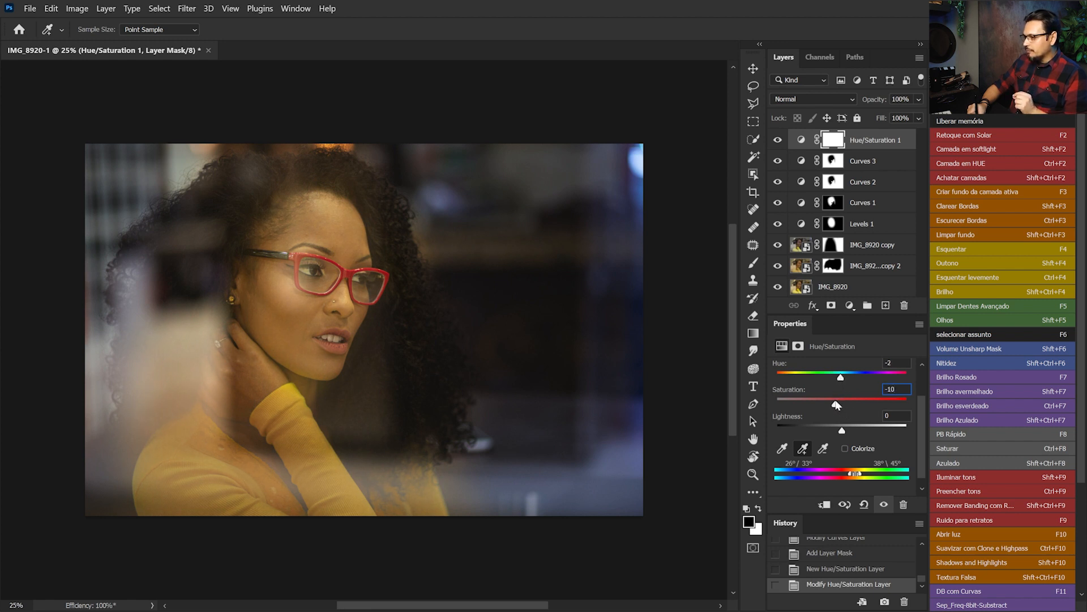
# Step: Invert the Hue/Saturation 1 mask and replace it with a copy of the Levels 1 mask to limit the correction to the face
pyautogui.moveTo(802, 168); pyautogui.dragTo(802, 170)
pyautogui.hotkey('ctrl', 'i')
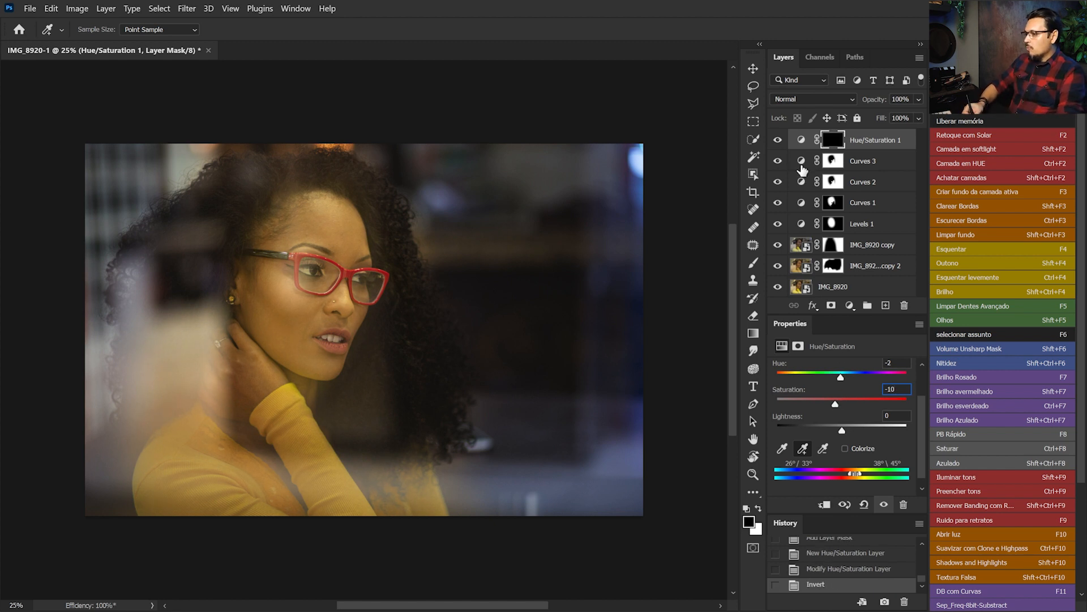
pyautogui.moveTo(836, 227); pyautogui.dragTo(834, 147)
pyautogui.press('b')
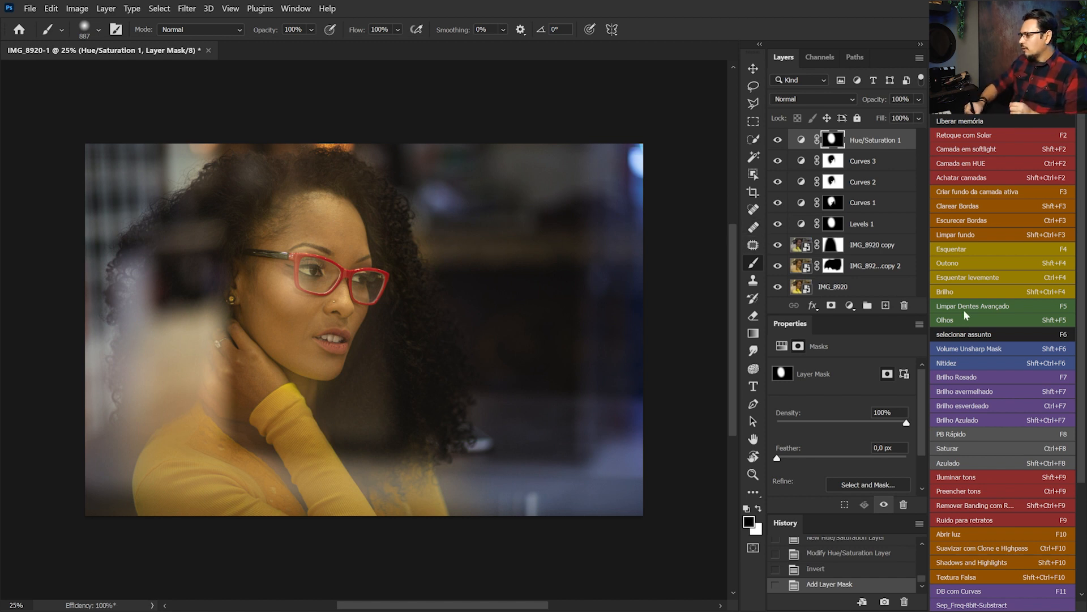
# Step: Add a second Levels adjustment layer at the top and set the green channel's white input level to 246
pyautogui.click(849, 306)
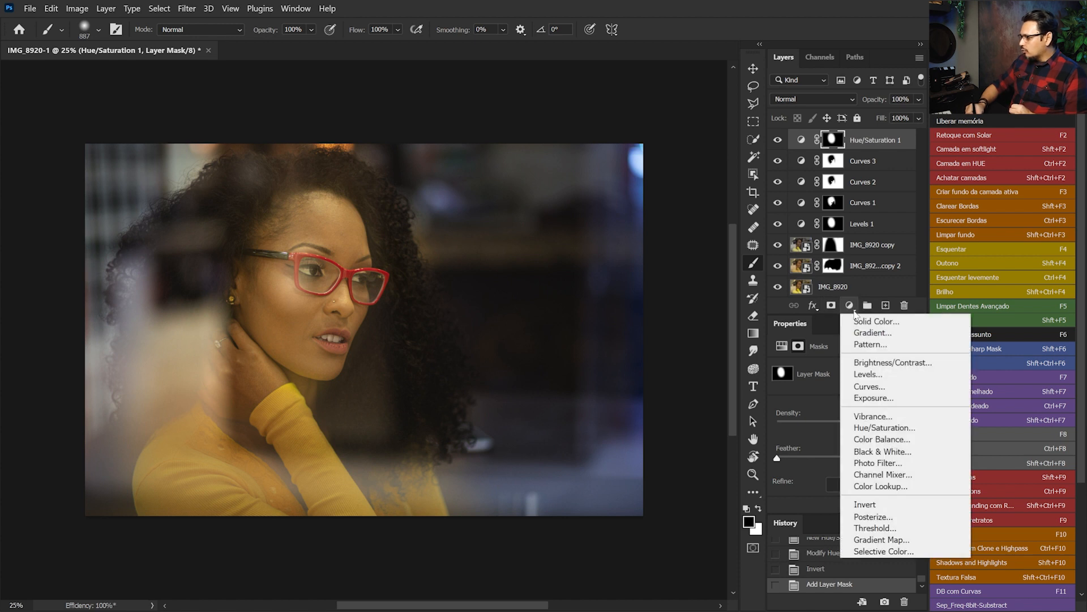
pyautogui.click(873, 376)
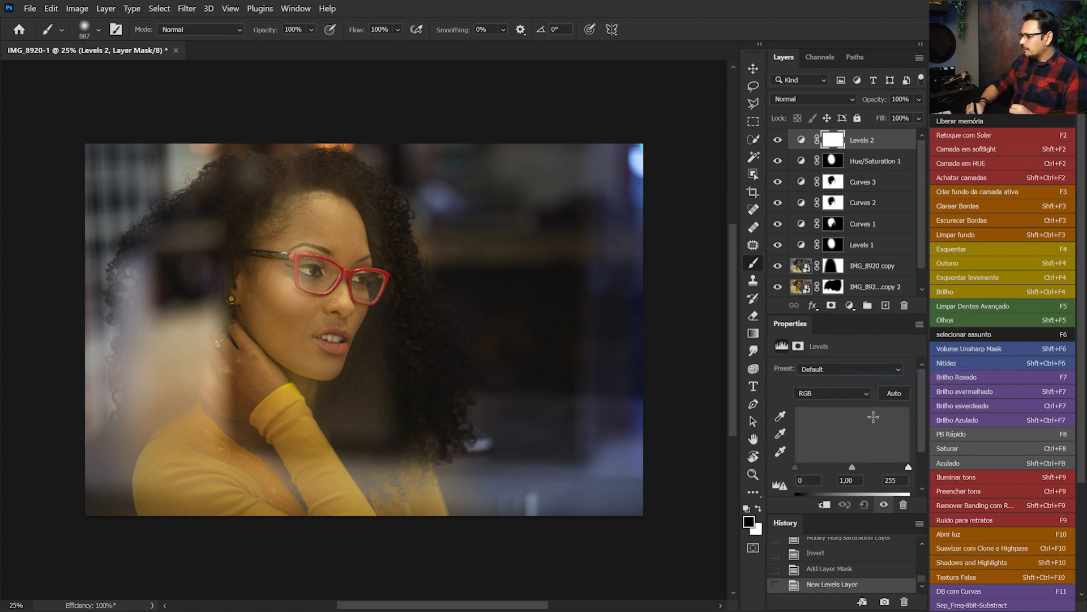
pyautogui.click(849, 398)
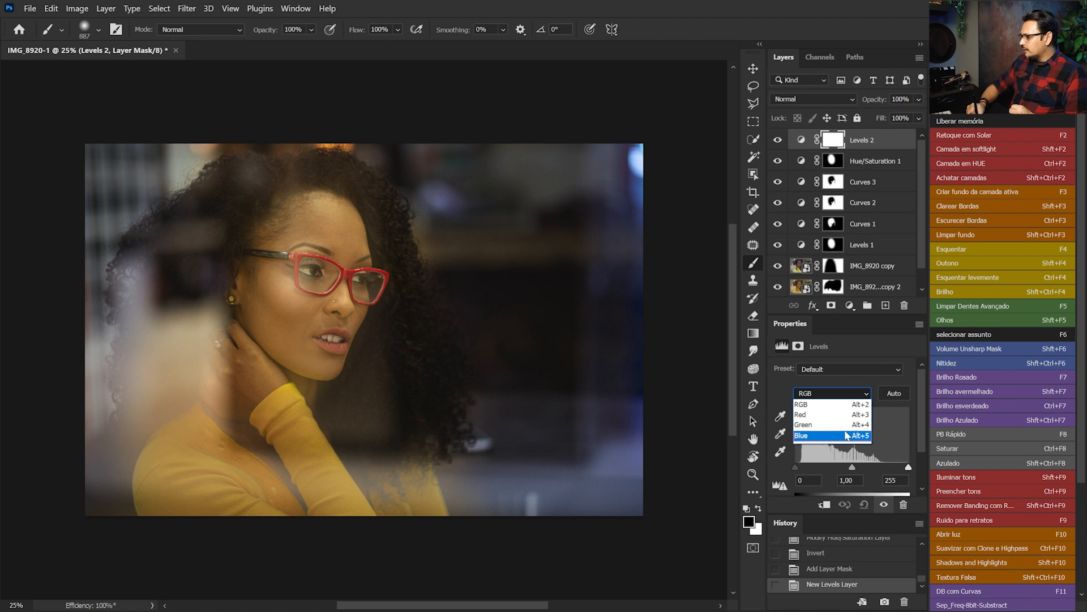
pyautogui.click(847, 428)
pyautogui.moveTo(908, 467); pyautogui.dragTo(902, 467)
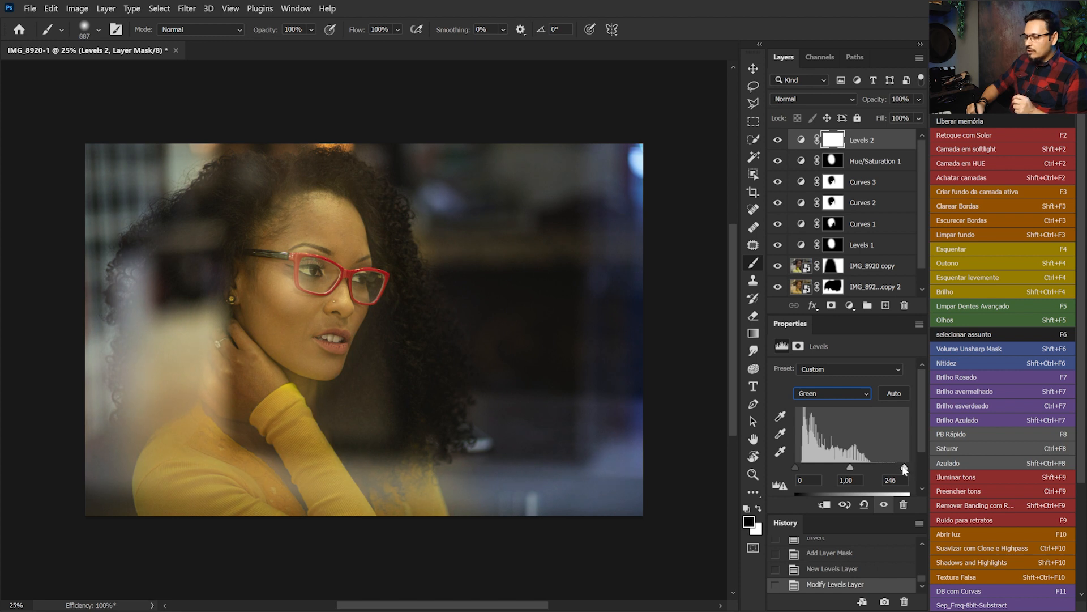
# Step: Set the Levels 2 white input to 253 for blue and 240 for red, and compare the image with the layer off and on
pyautogui.click(833, 394)
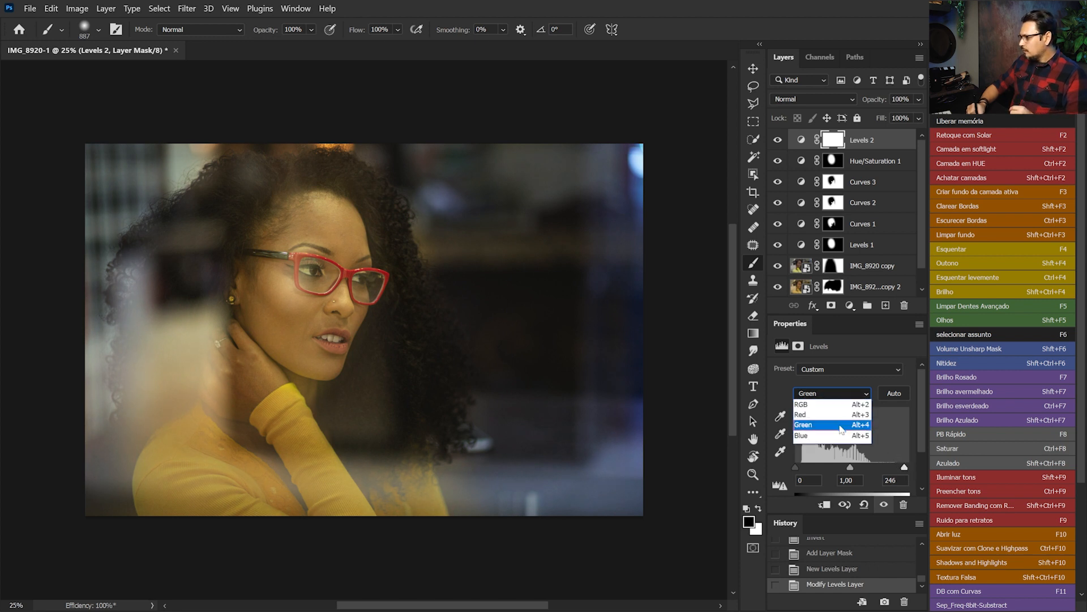
pyautogui.click(842, 435)
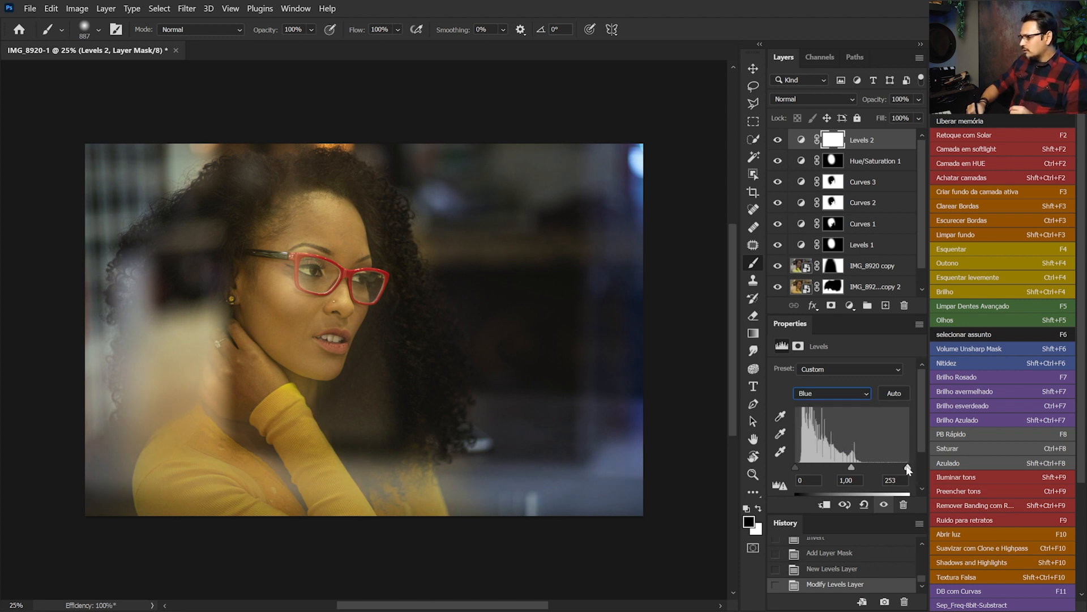
pyautogui.click(860, 393)
pyautogui.click(852, 420)
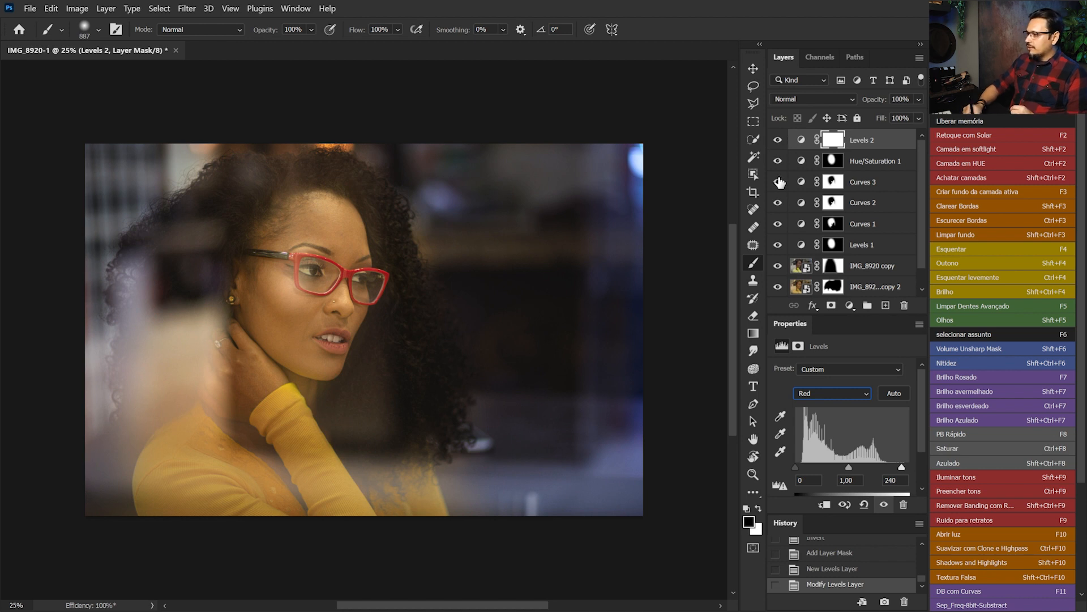
pyautogui.click(778, 139)
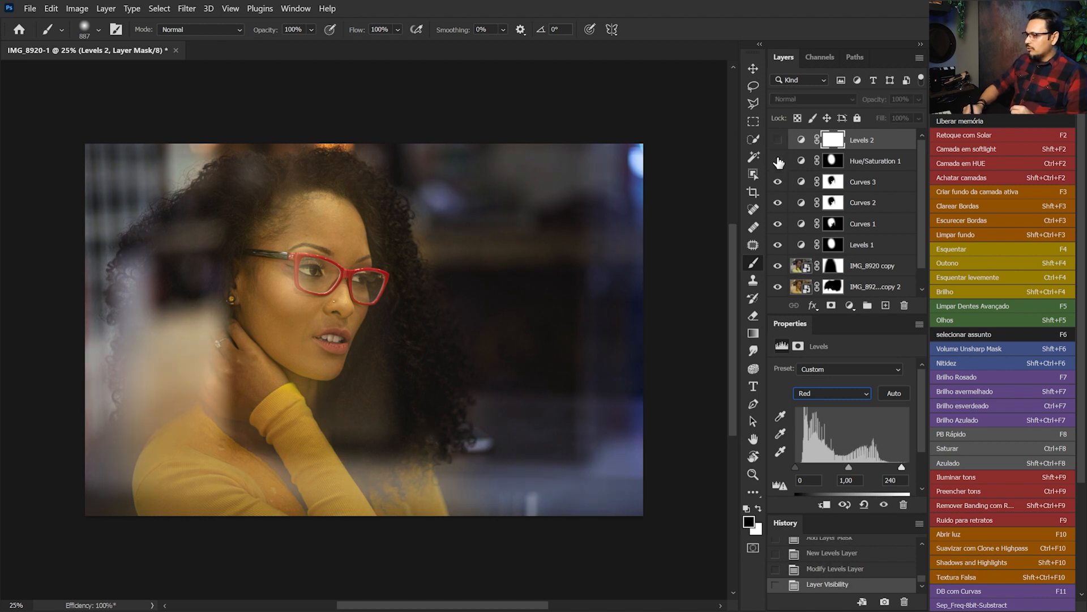
pyautogui.click(778, 141)
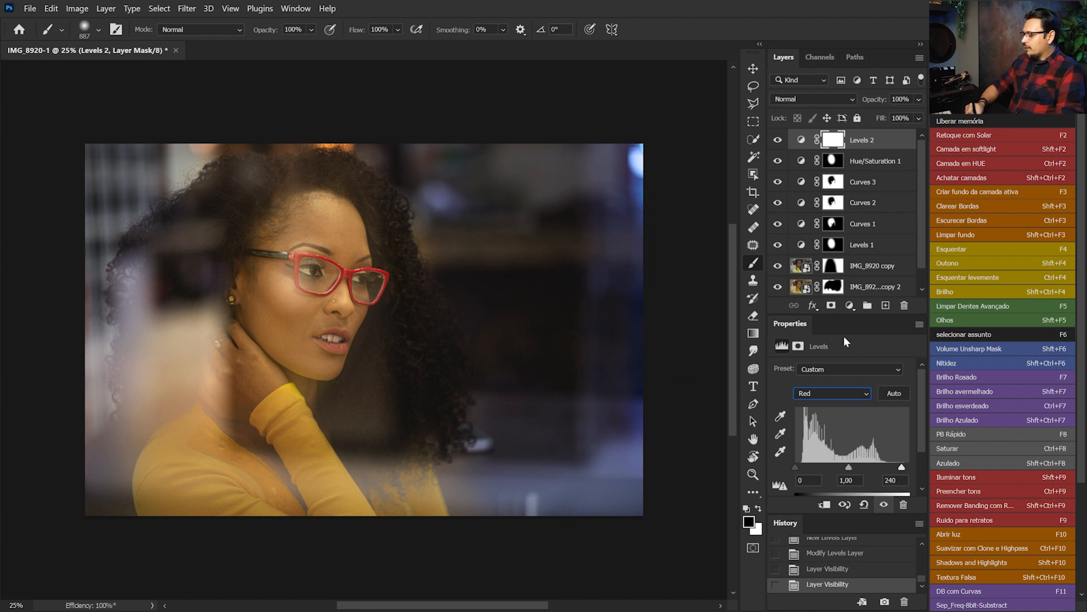
# Step: Add a Color Lookup adjustment layer using the DropBlues.3DL 3DLUT file and reduce its opacity to 51%
pyautogui.click(850, 307)
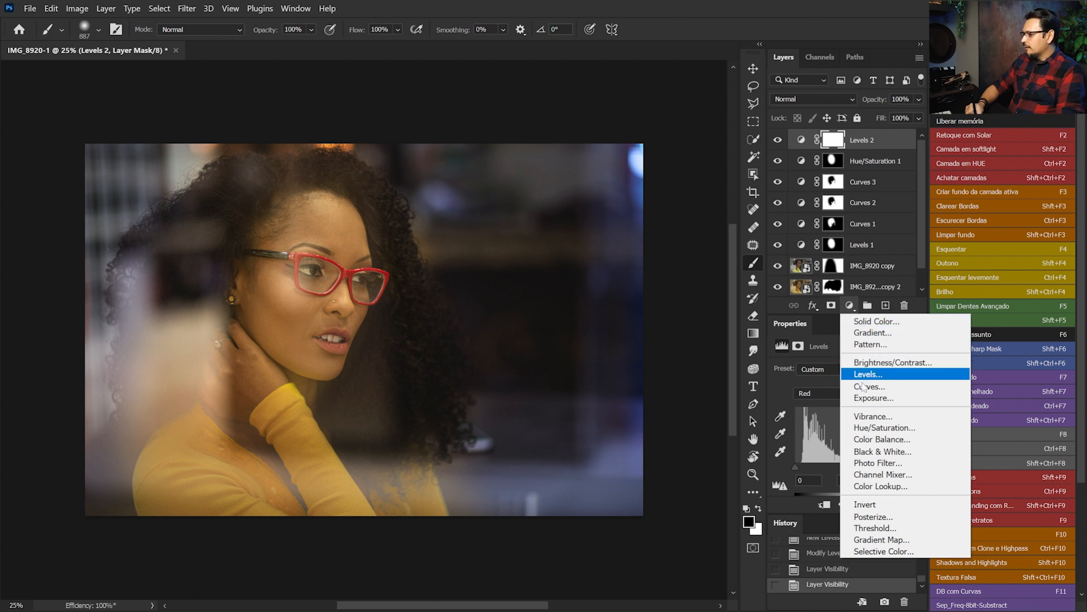
pyautogui.click(885, 488)
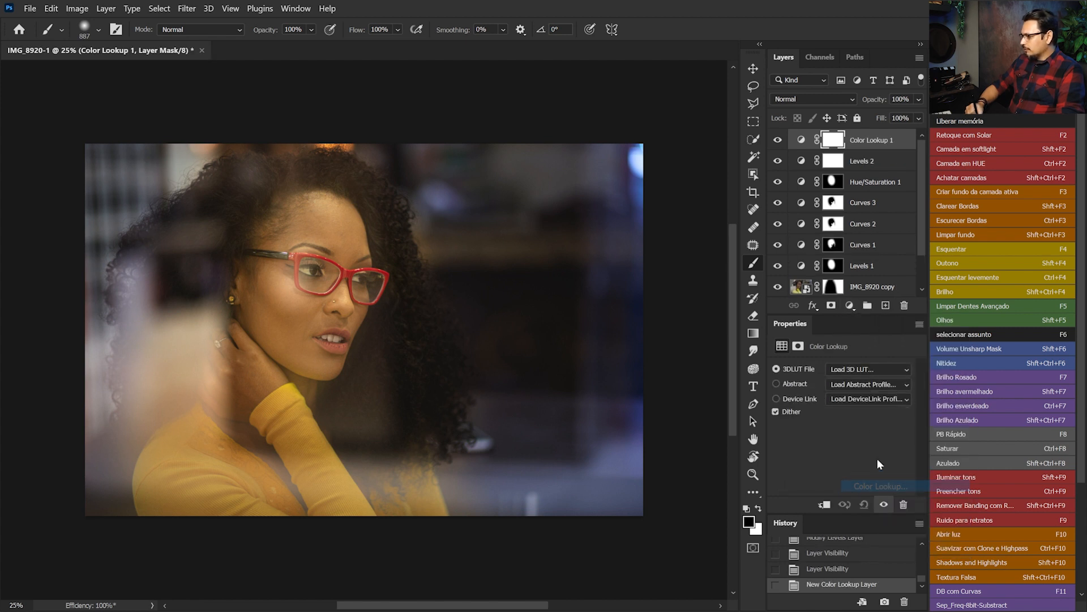
pyautogui.click(854, 370)
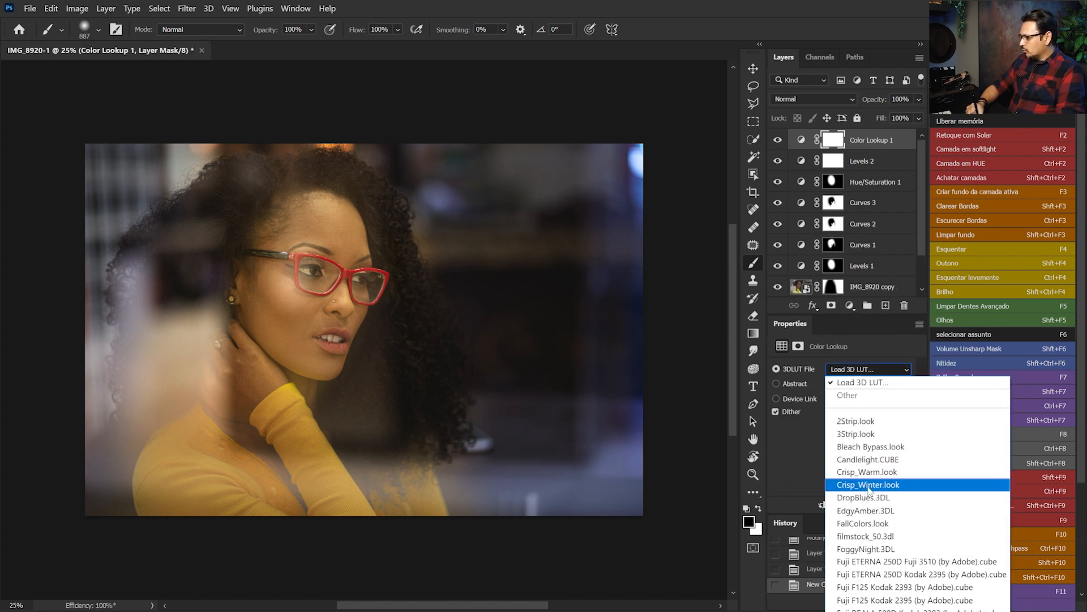
pyautogui.click(872, 498)
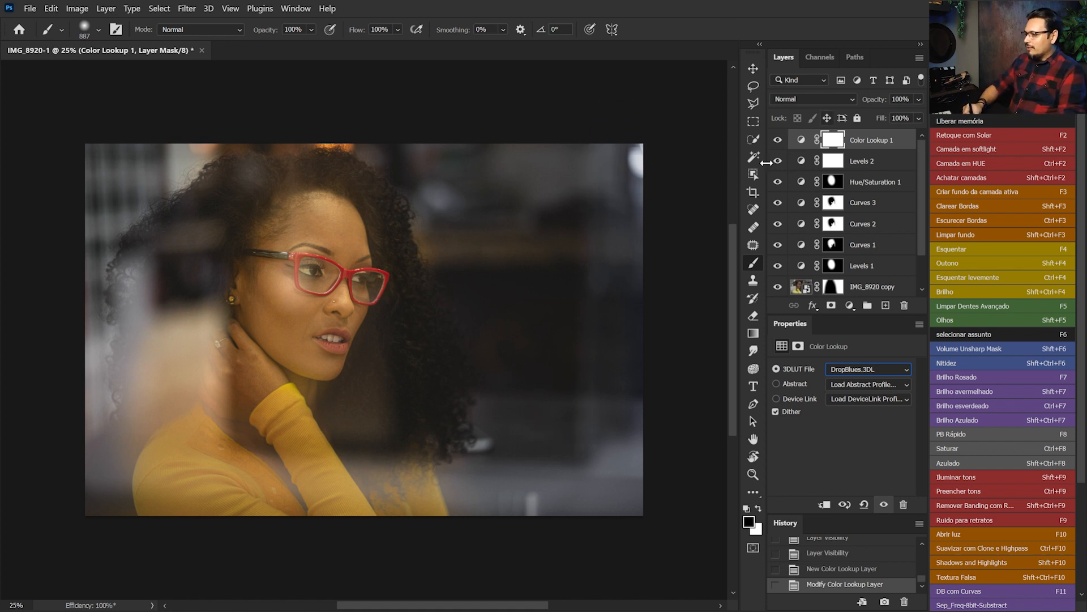
pyautogui.moveTo(901, 117); pyautogui.dragTo(887, 116)
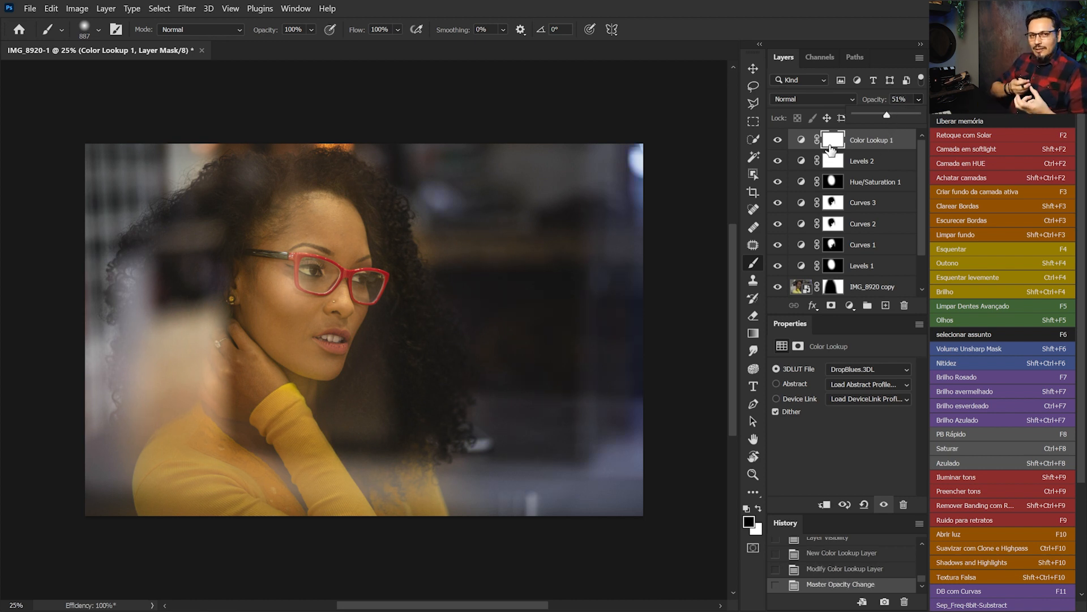
# Step: Compare the finished edit with the original IMG_8920 layer by hiding and restoring all the other layers
pyautogui.moveTo(922, 205); pyautogui.dragTo(920, 264)
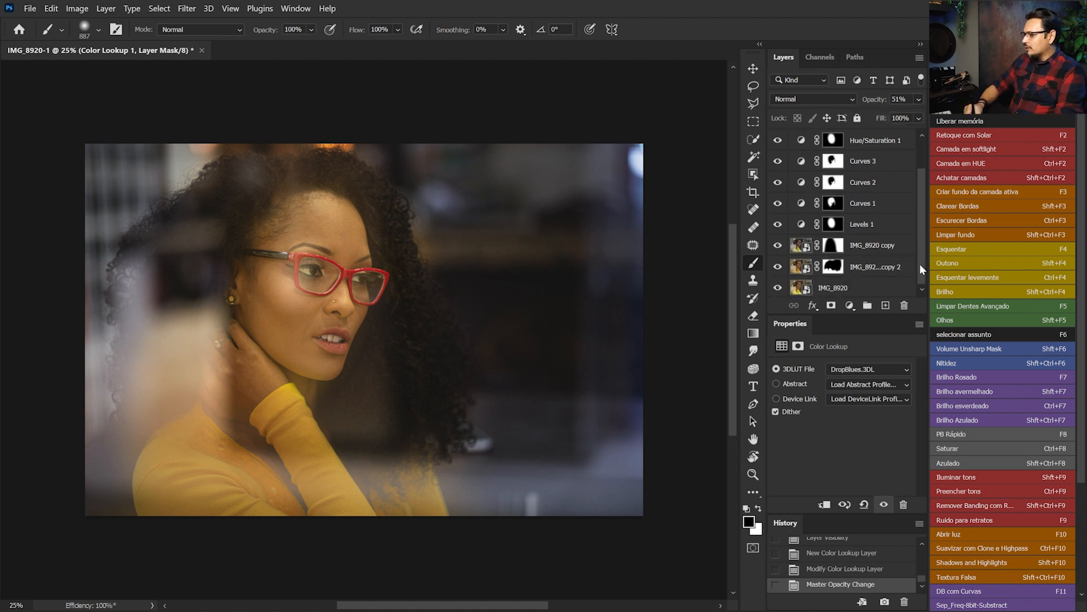
pyautogui.click(778, 290)
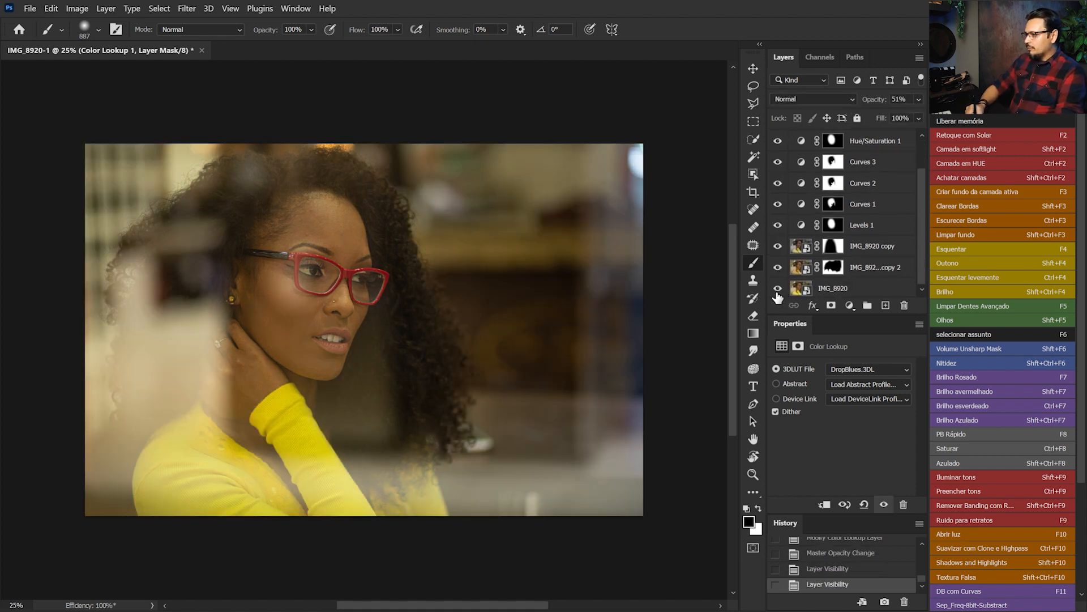
pyautogui.click(777, 292)
pyautogui.keyDown('alt'); pyautogui.click(778, 292); pyautogui.keyUp('alt')
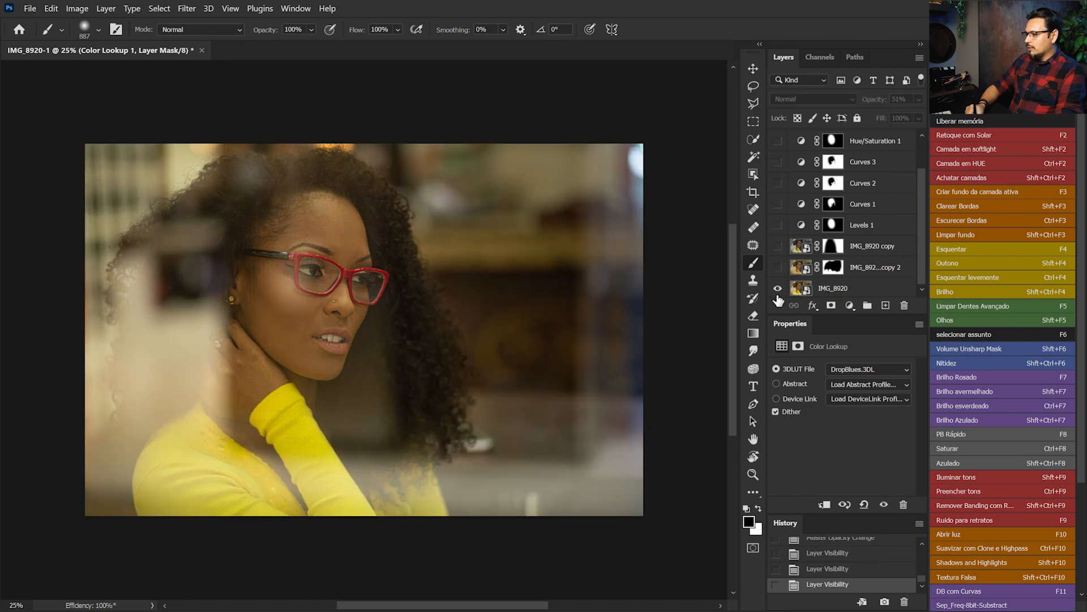
pyautogui.keyDown('alt'); pyautogui.click(778, 294); pyautogui.keyUp('alt')
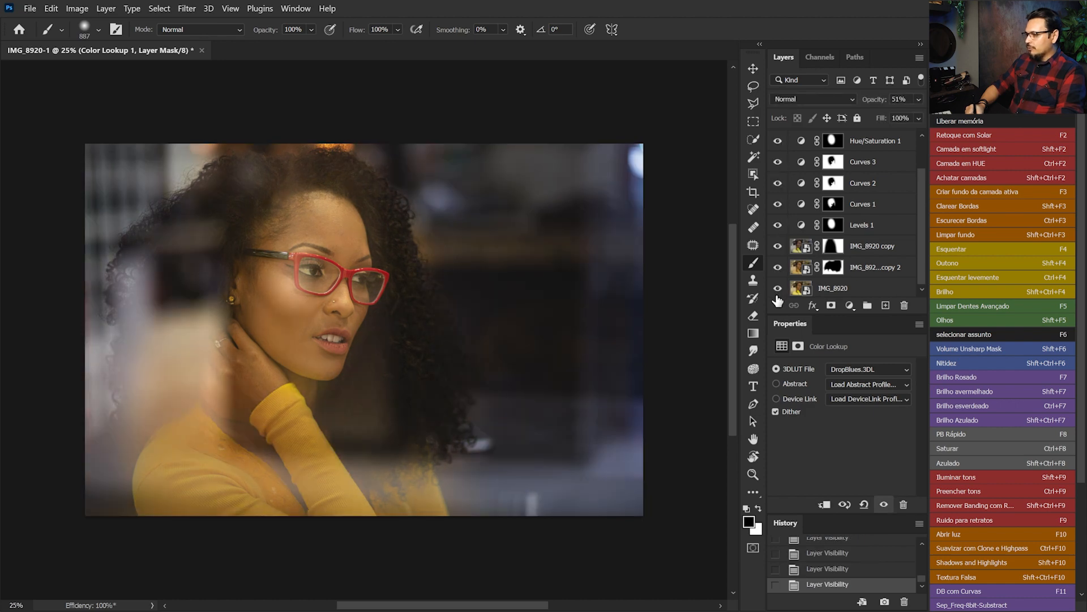
pyautogui.scroll(-1, 721, 234)
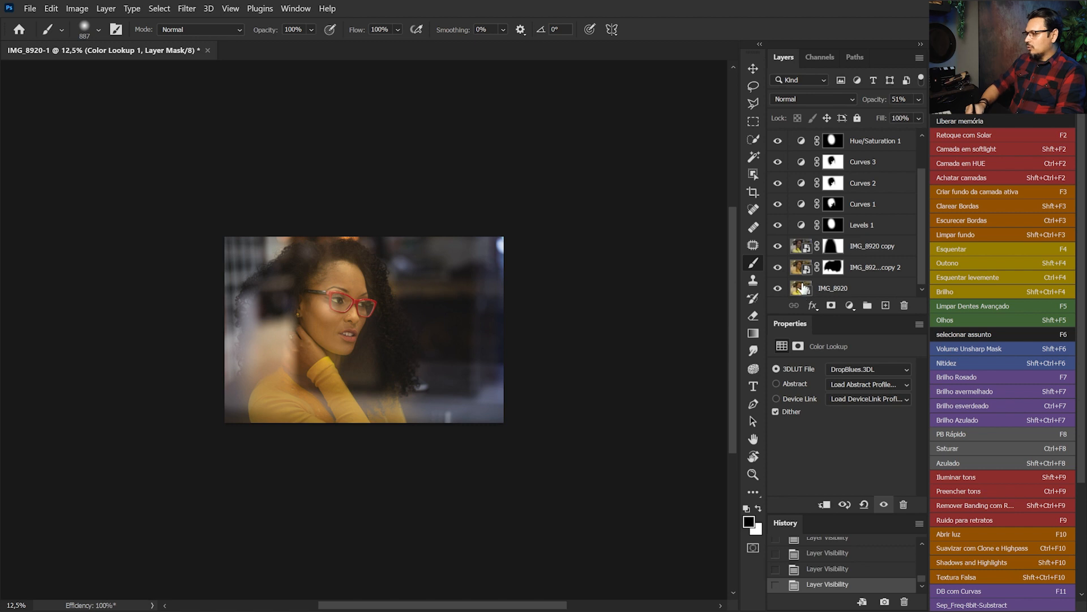
pyautogui.keyDown('alt'); pyautogui.click(778, 292); pyautogui.keyUp('alt')
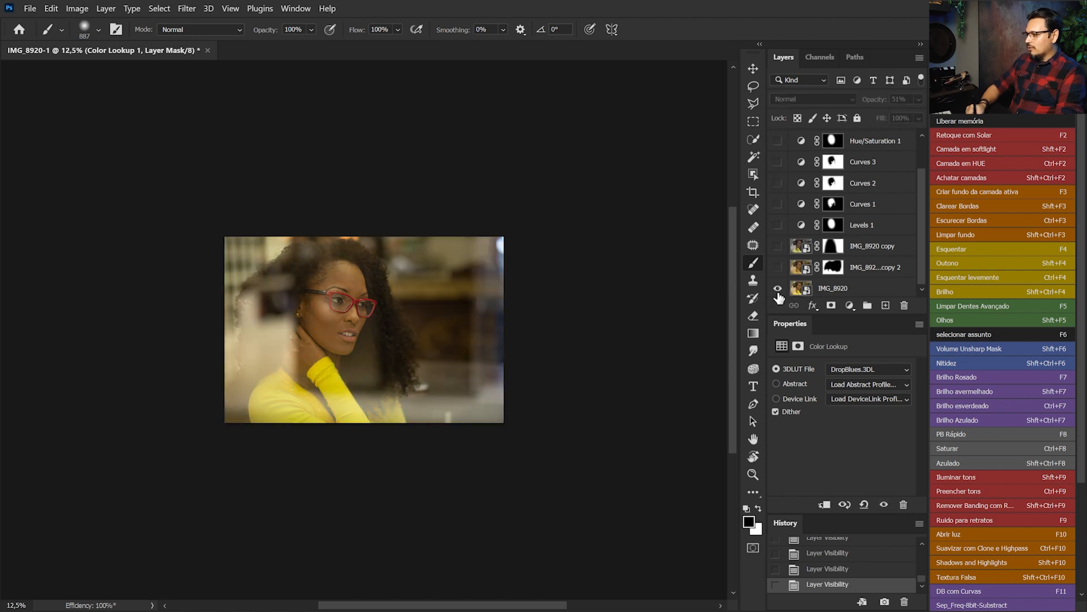
pyautogui.keyDown('alt'); pyautogui.click(780, 296); pyautogui.keyUp('alt')
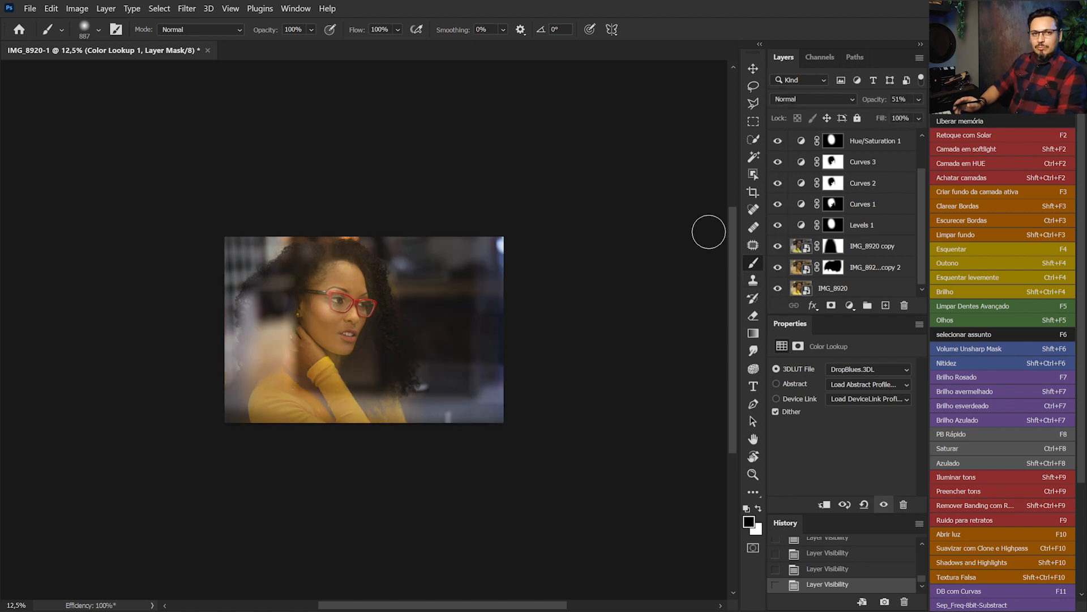